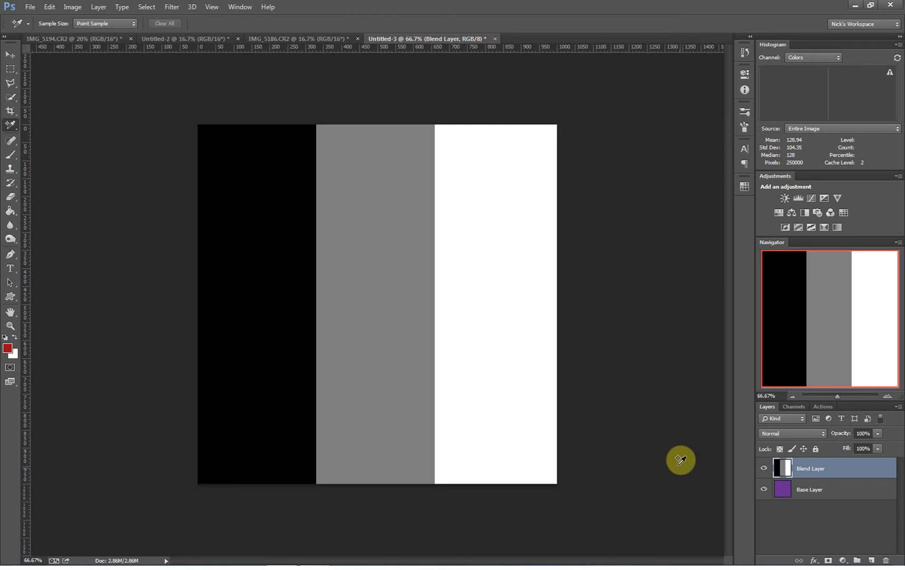
- Check the purple Base Layer beneath Blend Layer, and place color samplers on the black, gray and white stripes
{"action": "left_click", "coordinate": [763, 468]}
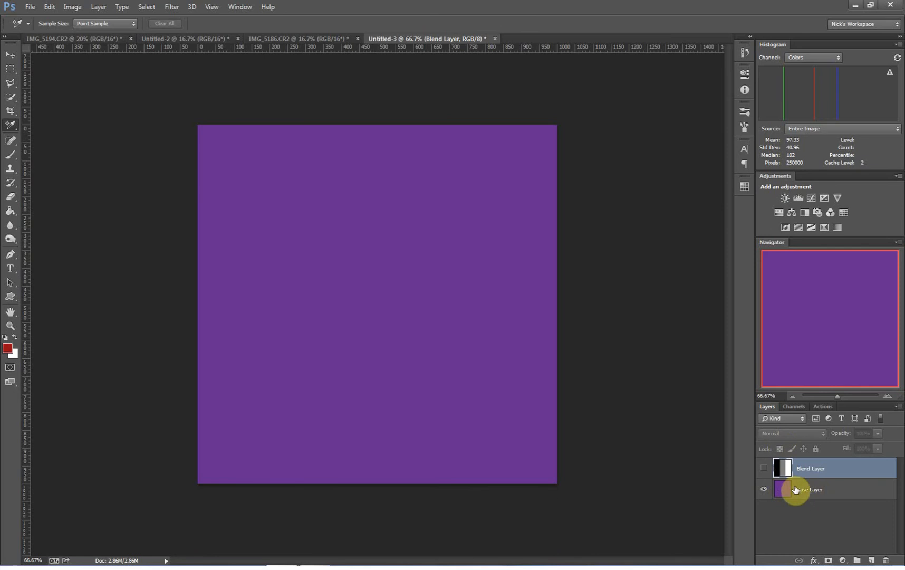
{"action": "left_click", "coordinate": [764, 469]}
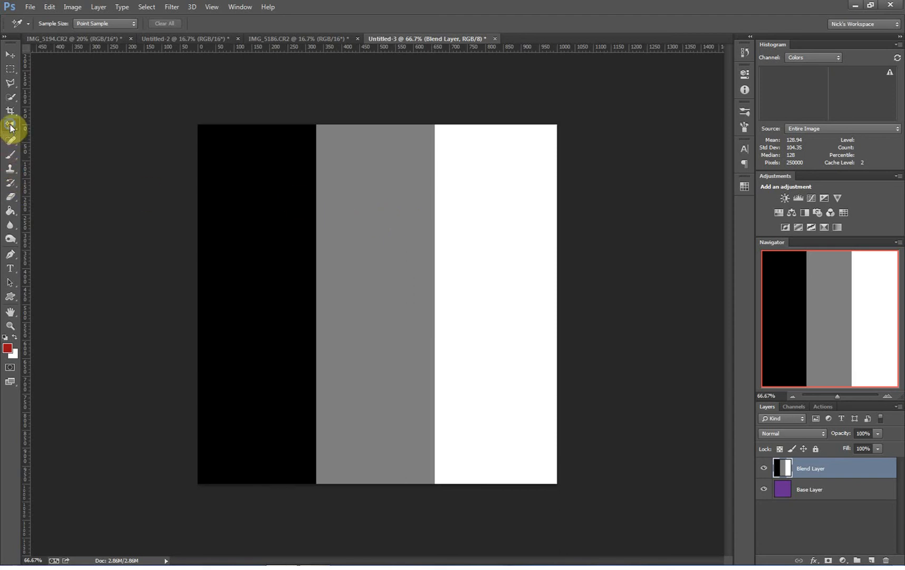
{"action": "left_click_drag", "start_coordinate": [10, 126], "coordinate": [70, 144]}
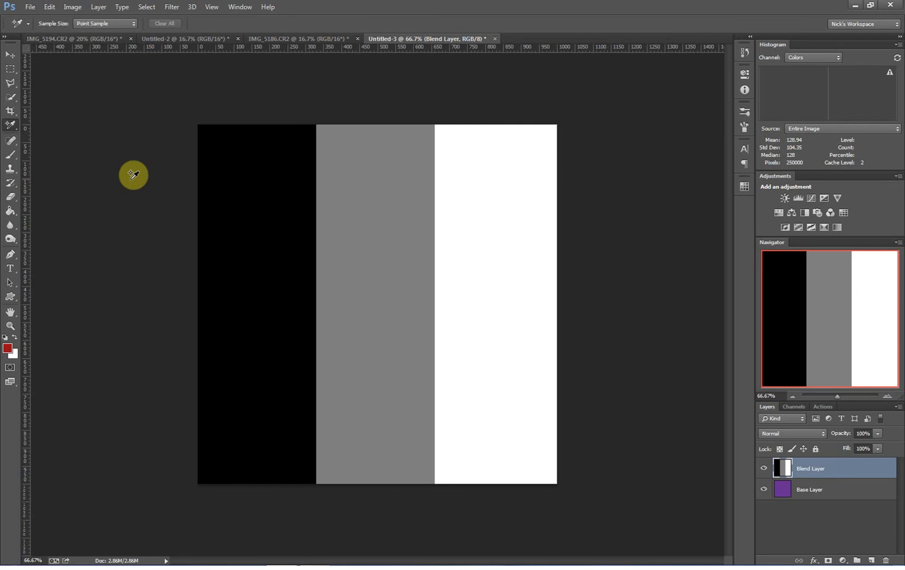
{"action": "left_click", "coordinate": [247, 221]}
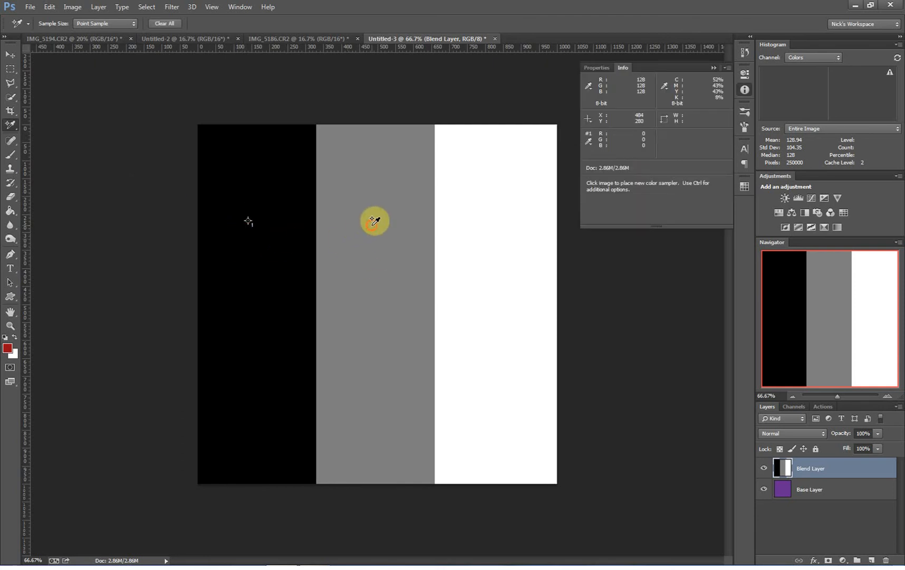
{"action": "left_click", "coordinate": [372, 226]}
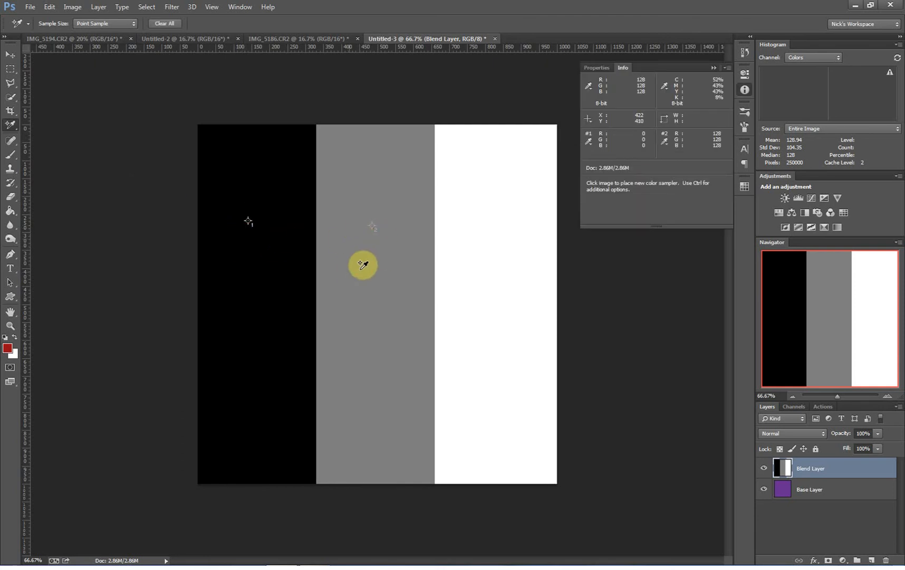
{"action": "left_click", "coordinate": [497, 234]}
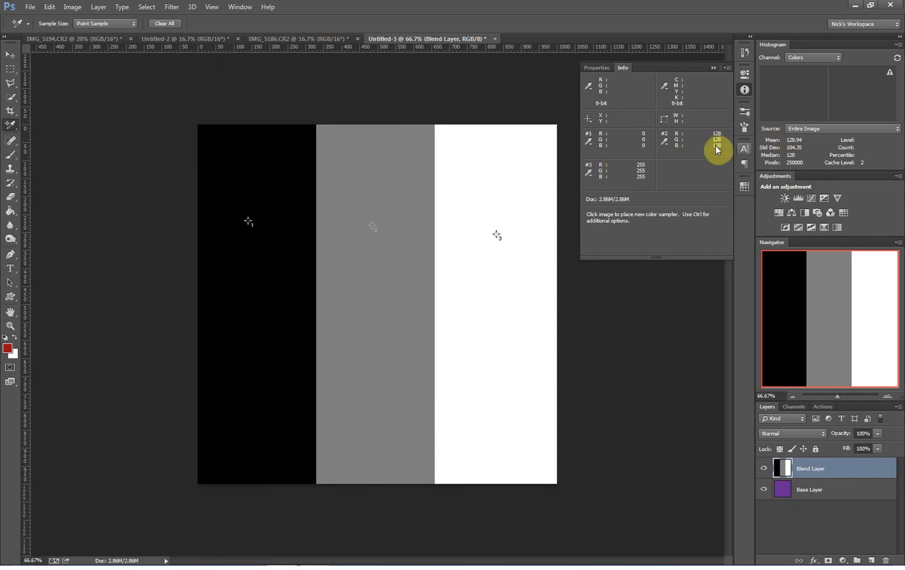
- Add a layer mask to Blend Layer from a full-width rectangular selection about 1000 by 720 px over the canvas's upper part
{"action": "left_click", "coordinate": [11, 69]}
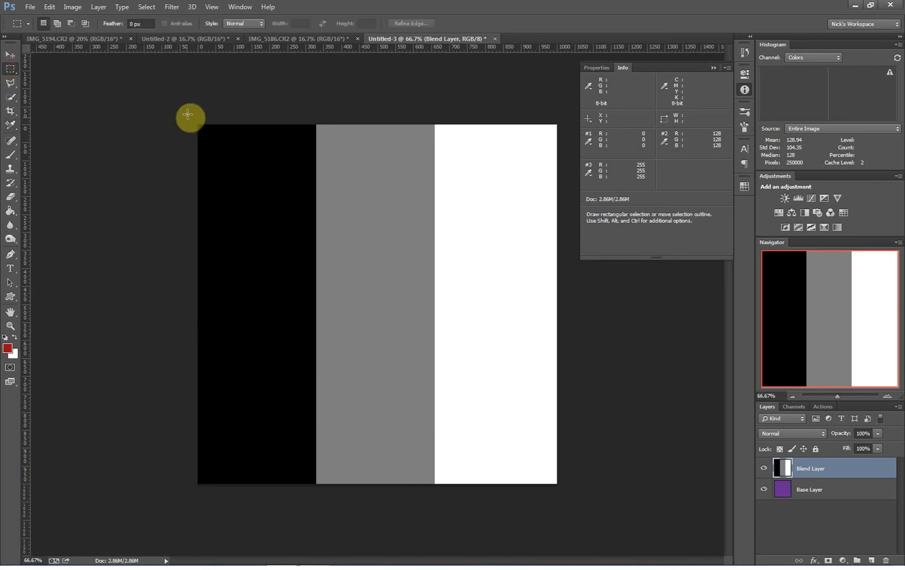
{"action": "left_click_drag", "start_coordinate": [188, 114], "coordinate": [561, 384]}
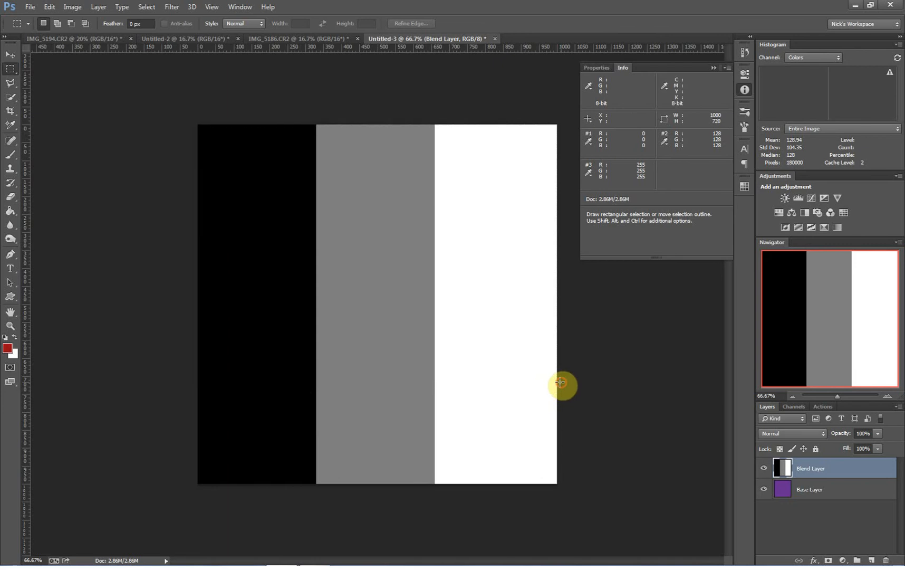
{"action": "left_click", "coordinate": [828, 560]}
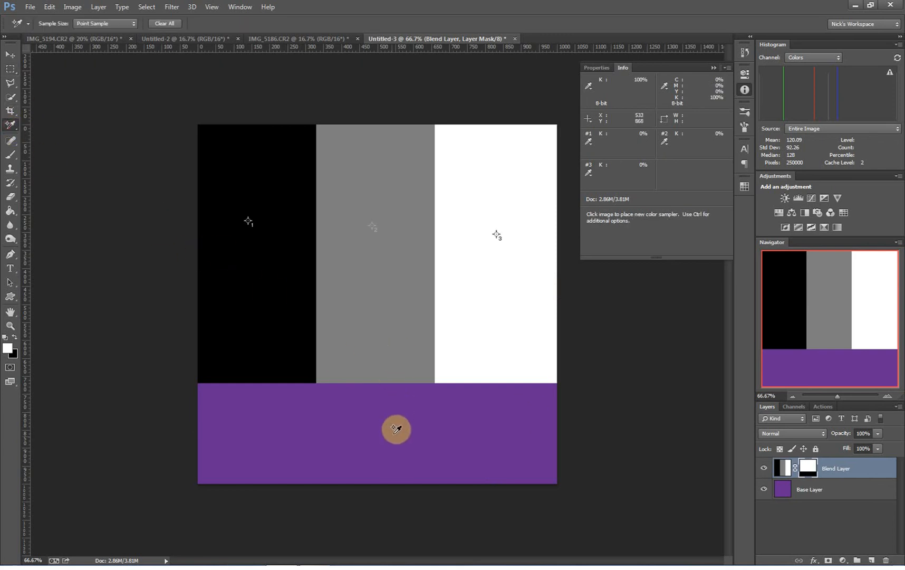
- Place a fourth color sampler on the exposed purple strip and compare the canvas with Blend Layer hidden and shown
{"action": "left_click", "coordinate": [380, 440]}
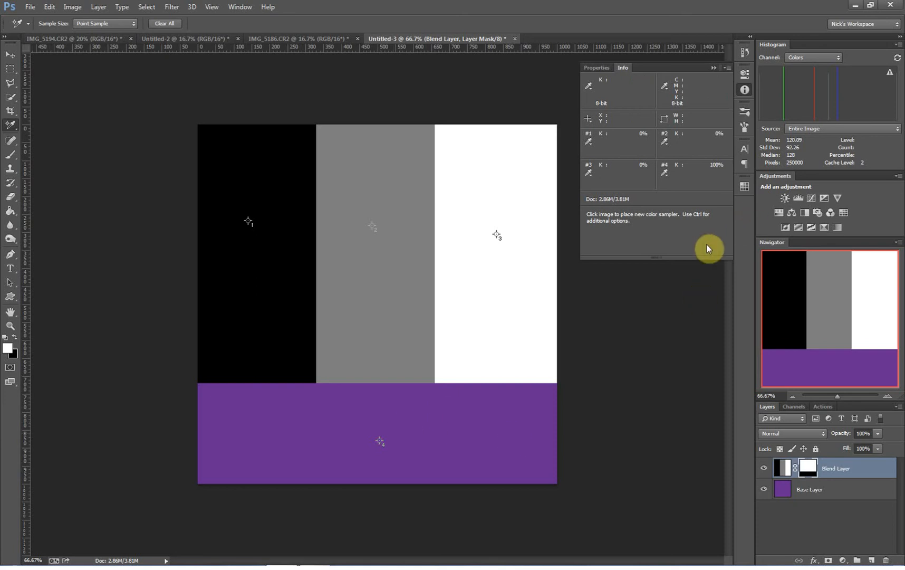
{"action": "left_click", "coordinate": [764, 468]}
{"action": "left_click", "coordinate": [764, 468]}
- Target Blend Layer's image instead of its mask and set the layer's blending mode to Multiply
{"action": "left_click", "coordinate": [783, 468]}
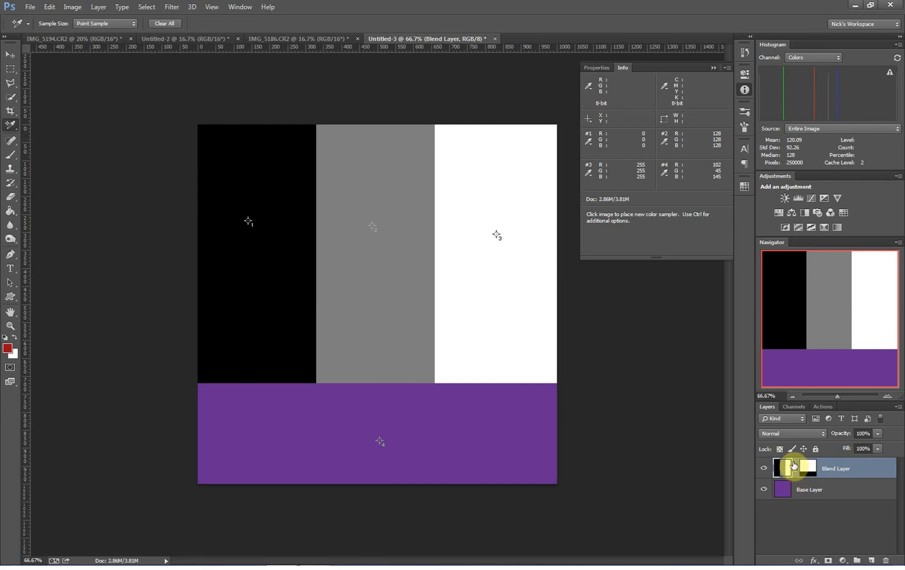
{"action": "left_click", "coordinate": [793, 433]}
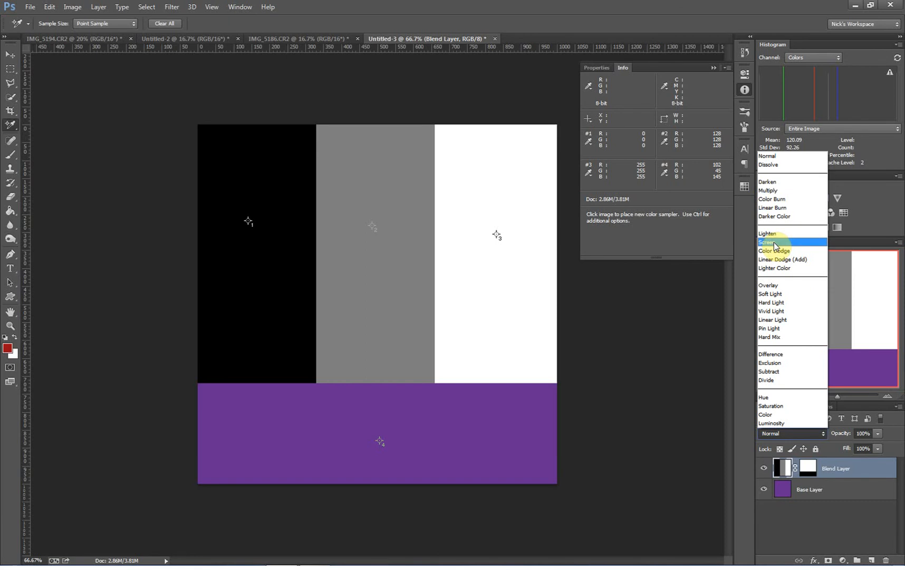
{"action": "left_click", "coordinate": [776, 189]}
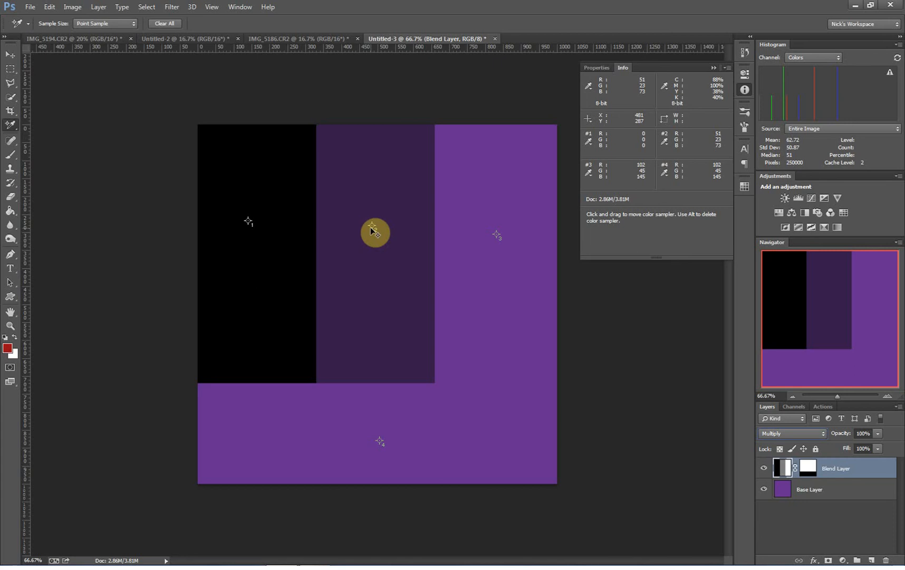
- Switch to the IMG_5194.CR2 waterfall photo
{"action": "left_click", "coordinate": [83, 38]}
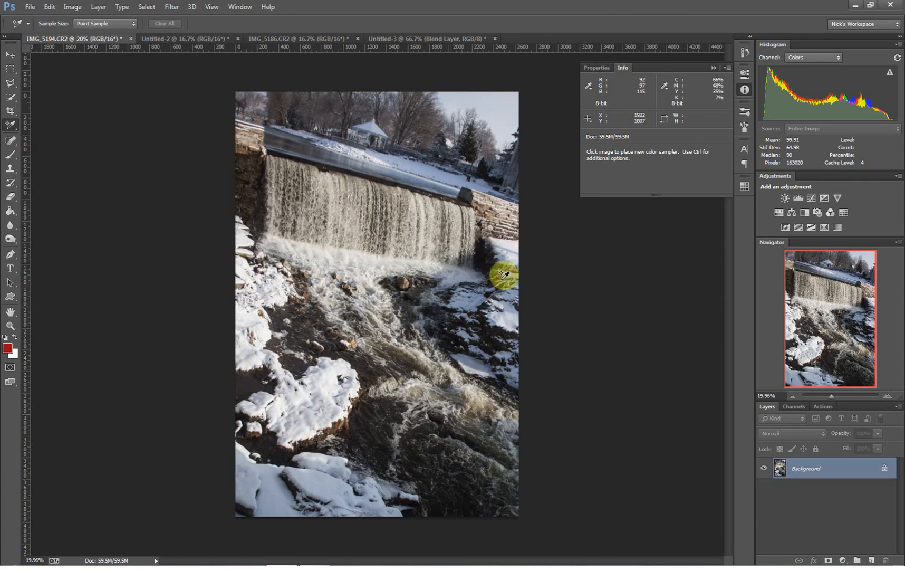
- Try a Levels adjustment layer on the waterfall photo, testing black input 39 and white input 227, and delete it
{"action": "left_click", "coordinate": [842, 560]}
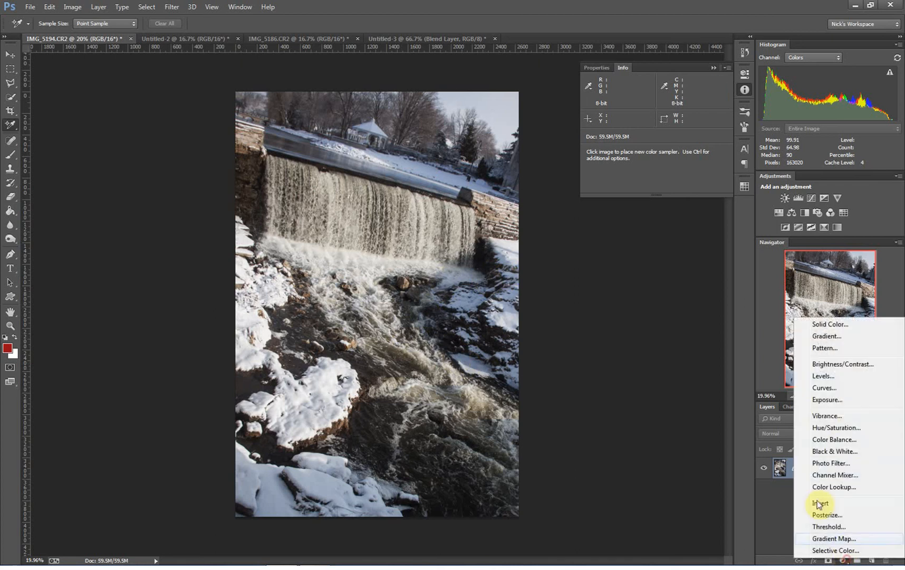
{"action": "left_click", "coordinate": [821, 375]}
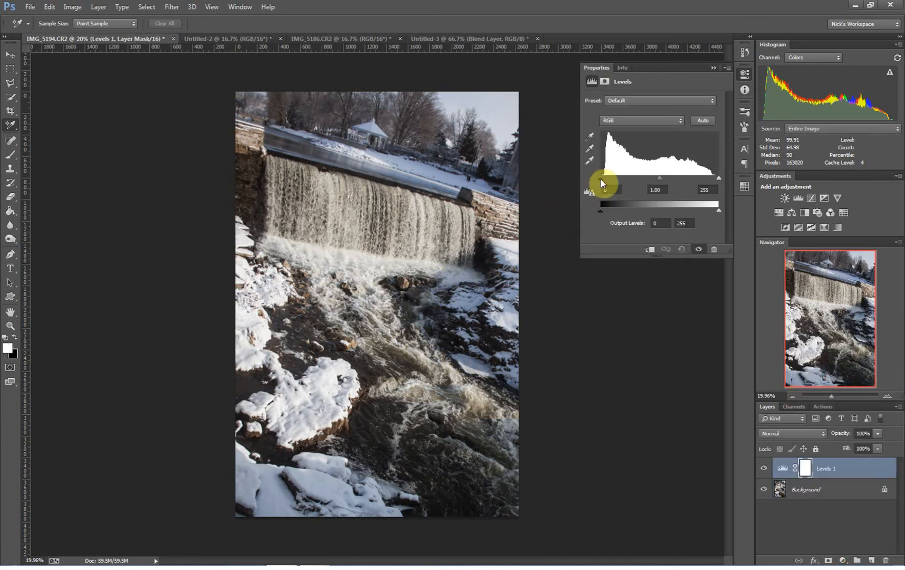
{"action": "mouse_move", "coordinate": [603, 183]}
{"action": "left_mouse_down"}
{"action": "mouse_move", "coordinate": [632, 182]}
{"action": "mouse_move", "coordinate": [619, 182]}
{"action": "left_mouse_up"}
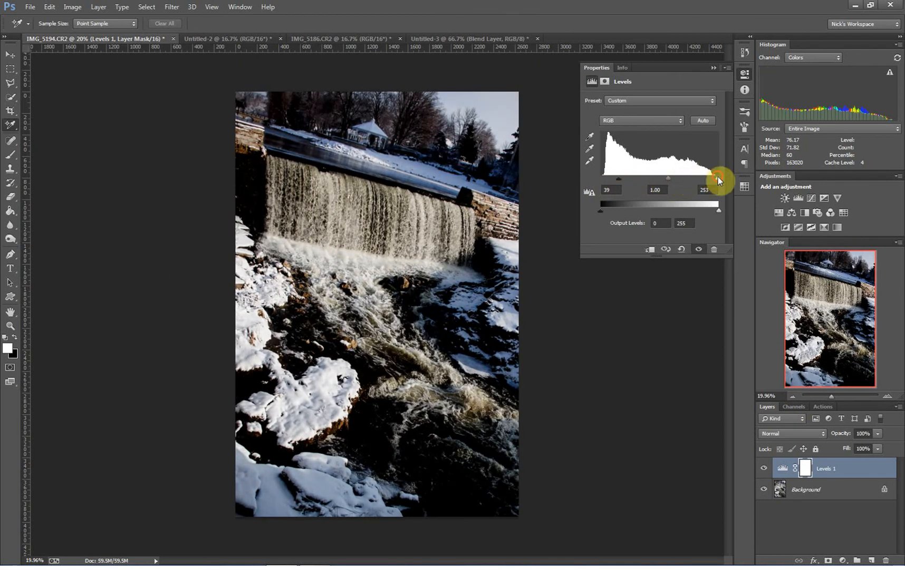
{"action": "left_click_drag", "start_coordinate": [719, 180], "coordinate": [705, 182]}
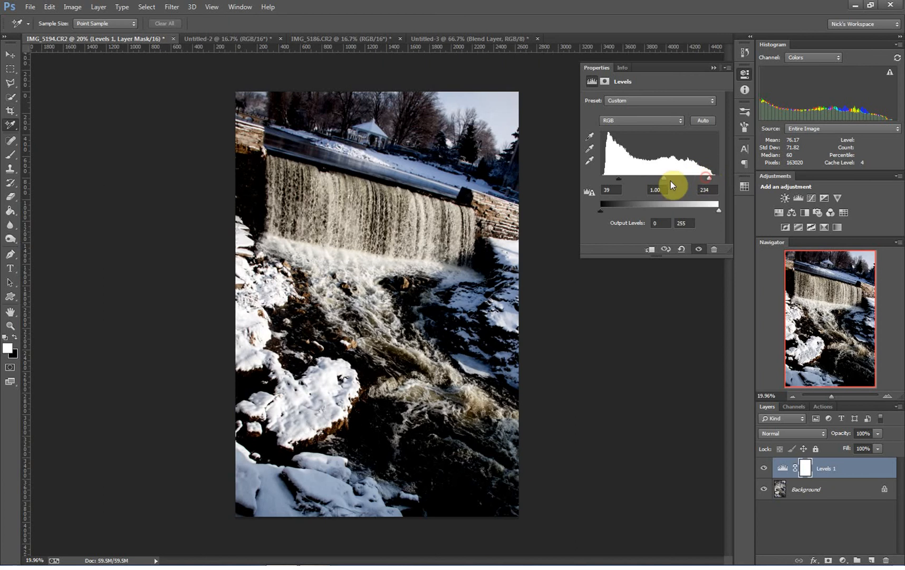
{"action": "left_click_drag", "start_coordinate": [619, 184], "coordinate": [600, 182]}
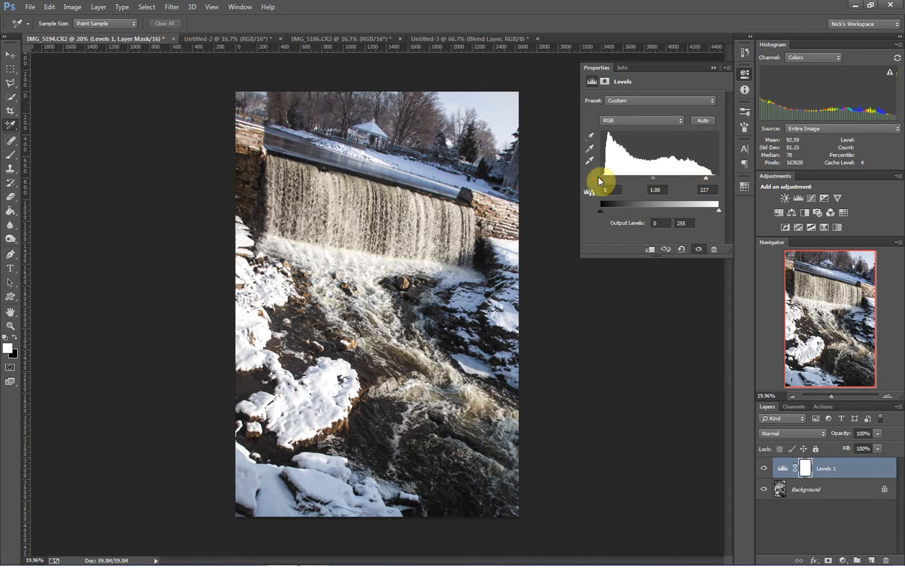
{"action": "left_click", "coordinate": [712, 68]}
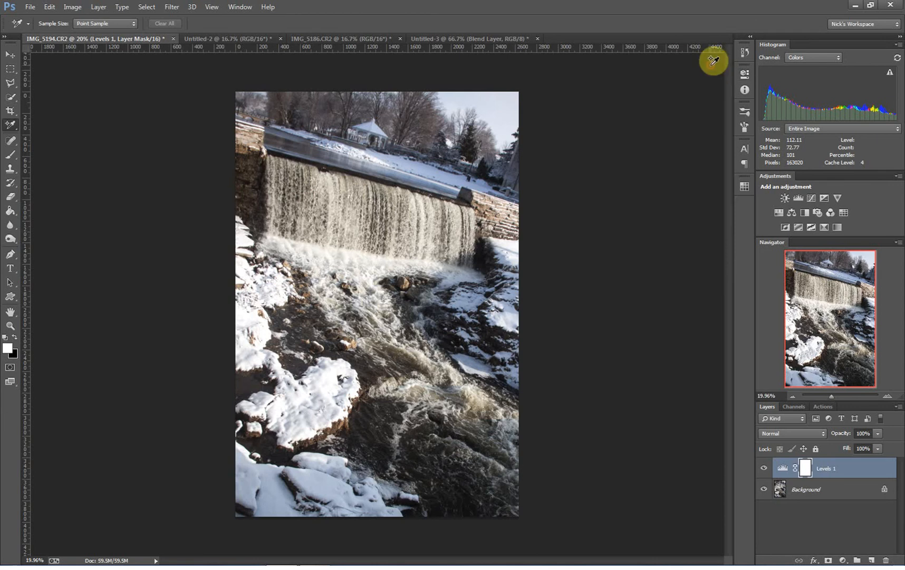
{"action": "left_click_drag", "start_coordinate": [847, 469], "coordinate": [887, 555]}
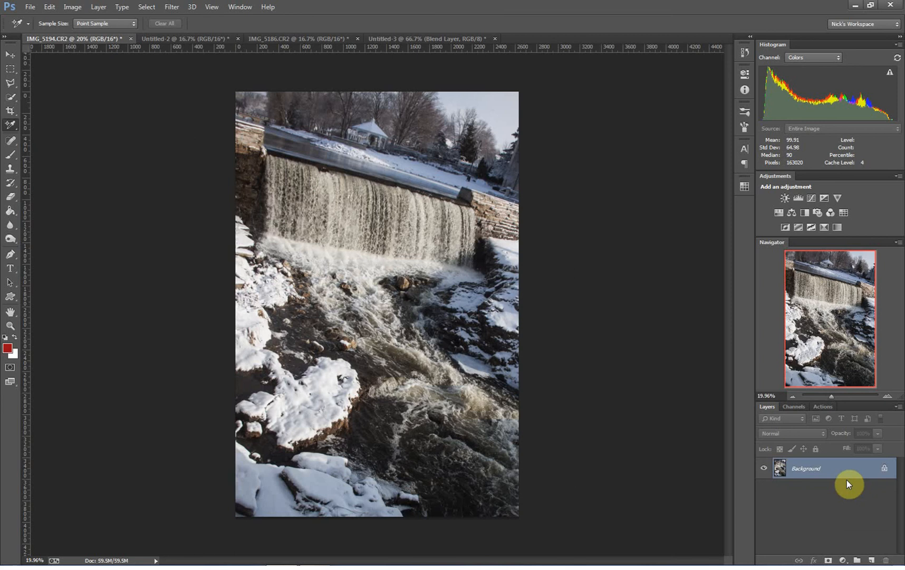
- Duplicate the waterfall photo's Background layer and set the copy's blending mode to Multiply
{"action": "key", "text": "ctrl+j"}
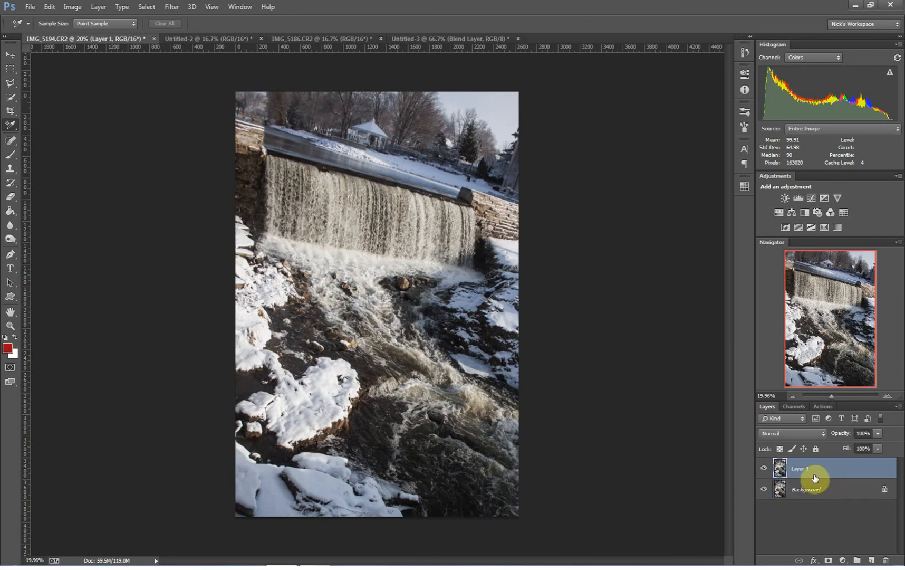
{"action": "left_click", "coordinate": [796, 432]}
{"action": "left_click", "coordinate": [785, 191]}
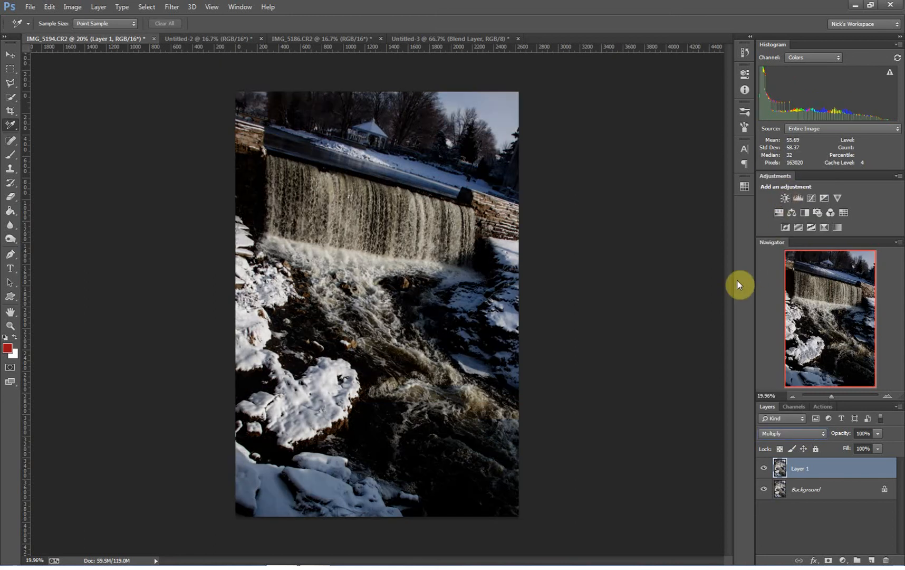
- Compare the waterfall photo with and without its Multiply layer, and review the blended stripes in Untitled-3
{"action": "left_click", "coordinate": [764, 469]}
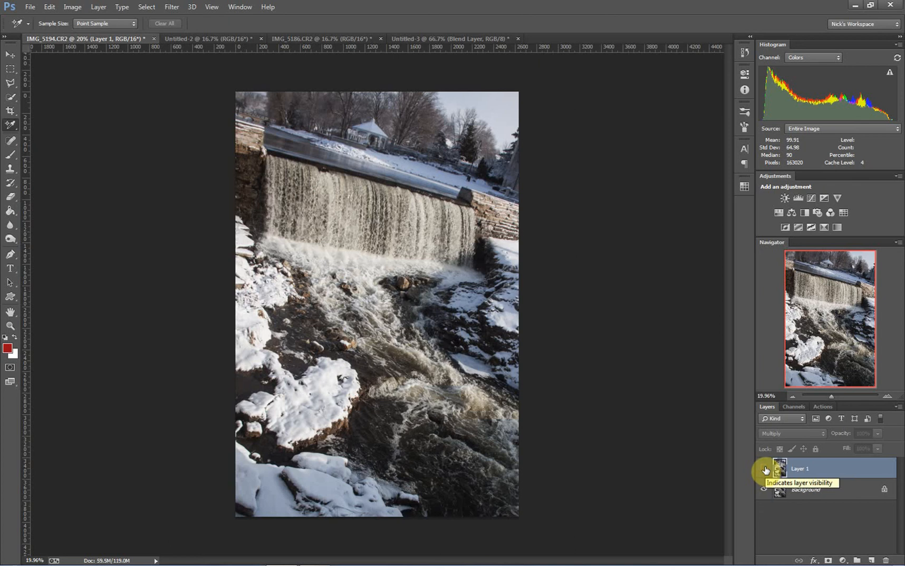
{"action": "left_click", "coordinate": [420, 35]}
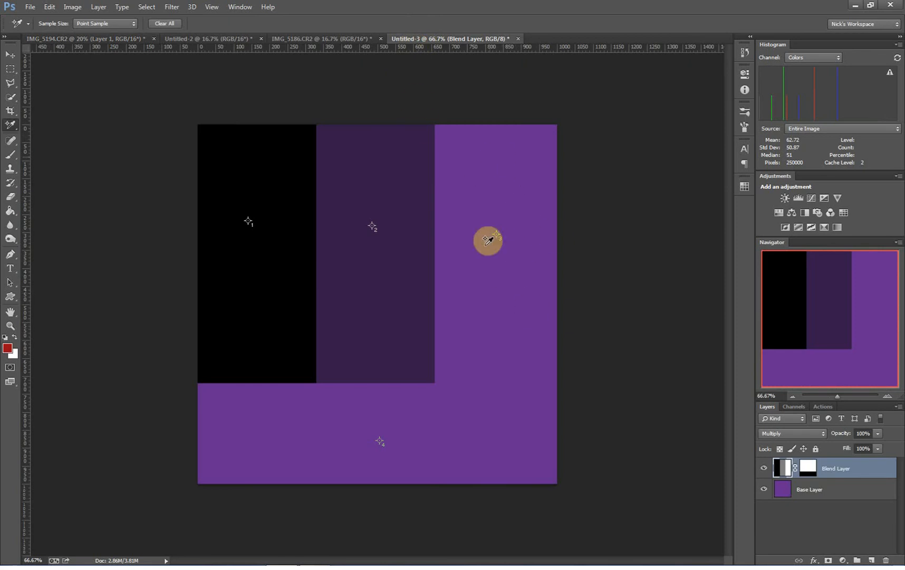
{"action": "left_click", "coordinate": [63, 40]}
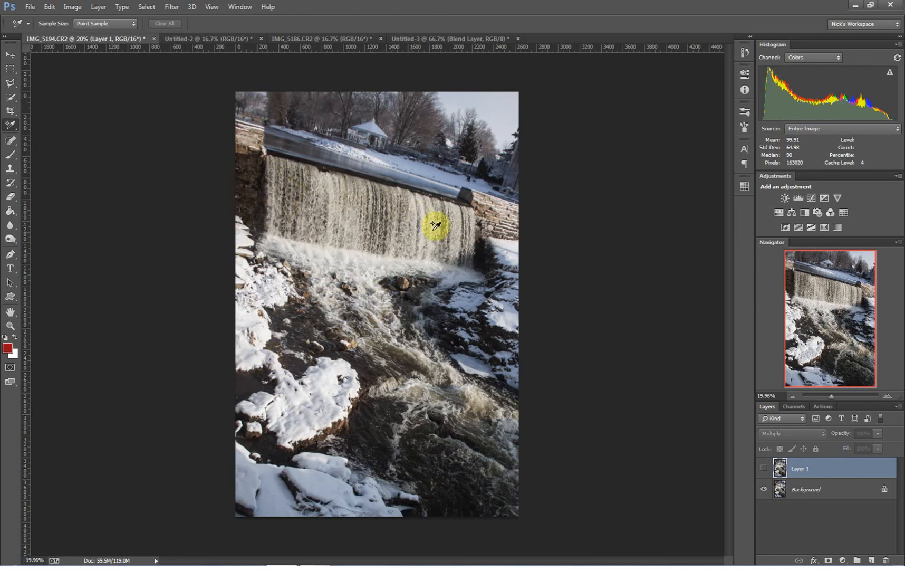
{"action": "left_click", "coordinate": [764, 469]}
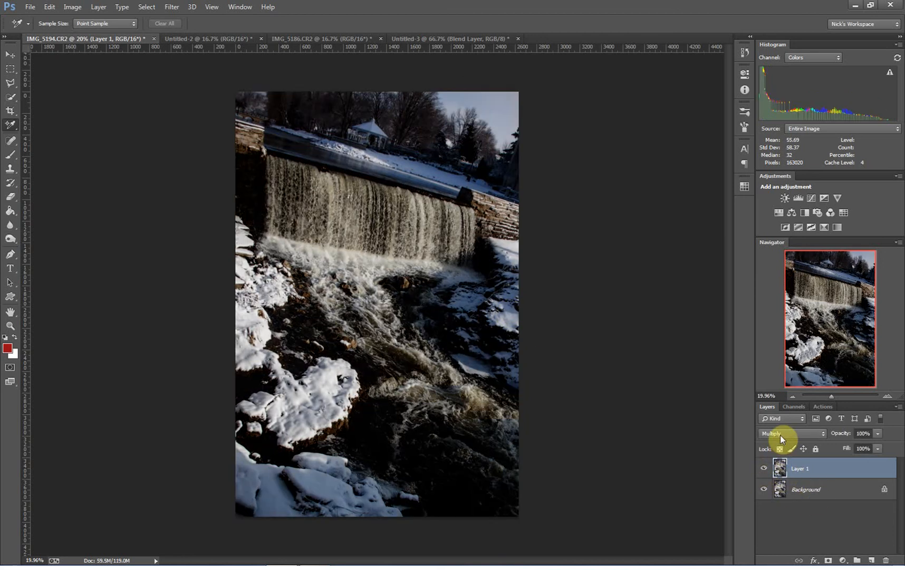
{"action": "left_click", "coordinate": [764, 468]}
{"action": "left_click", "coordinate": [764, 469]}
{"action": "left_click", "coordinate": [764, 469]}
{"action": "left_click", "coordinate": [764, 469]}
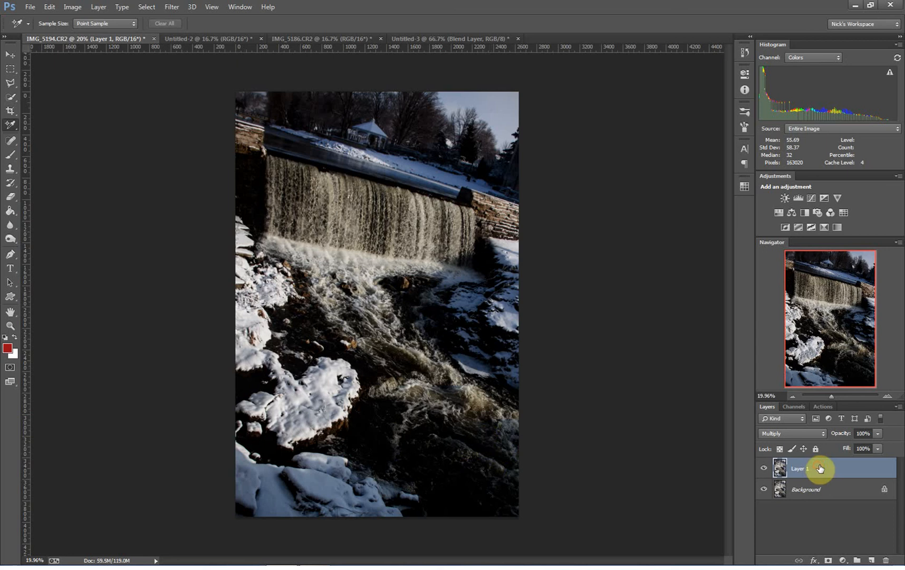
- Set Layer 1's opacity to 65% and compare the waterfall photo with the layer hidden and shown
{"action": "mouse_move", "coordinate": [845, 434]}
{"action": "left_mouse_down"}
{"action": "mouse_move", "coordinate": [837, 429]}
{"action": "mouse_move", "coordinate": [858, 433]}
{"action": "mouse_move", "coordinate": [834, 433]}
{"action": "left_mouse_up"}
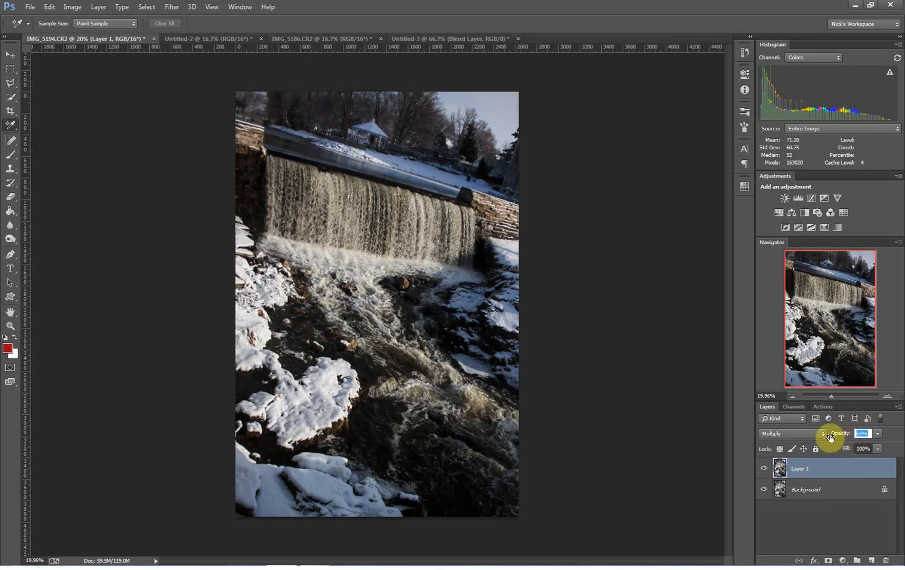
{"action": "left_click", "coordinate": [763, 472]}
{"action": "left_click", "coordinate": [763, 472]}
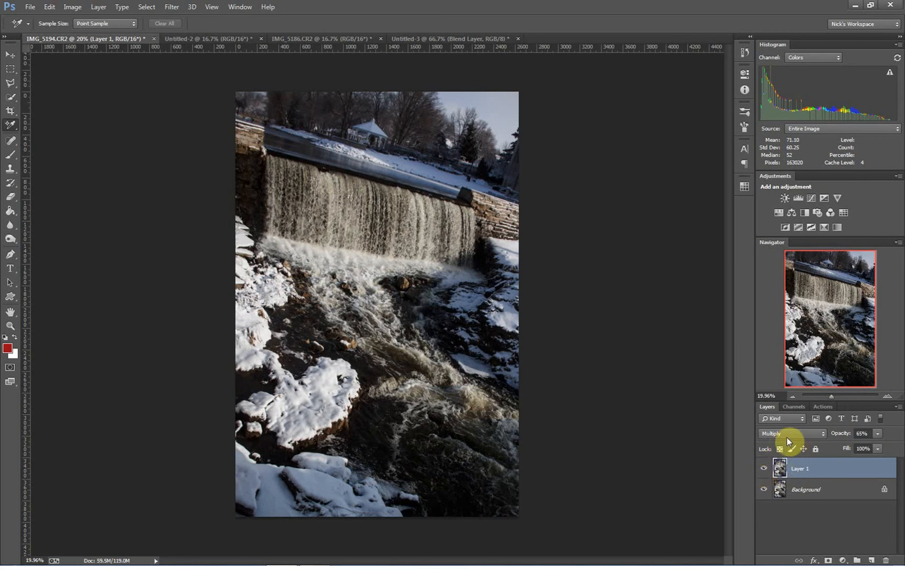
{"action": "left_click", "coordinate": [764, 468]}
{"action": "left_click", "coordinate": [763, 467]}
{"action": "left_click", "coordinate": [766, 468]}
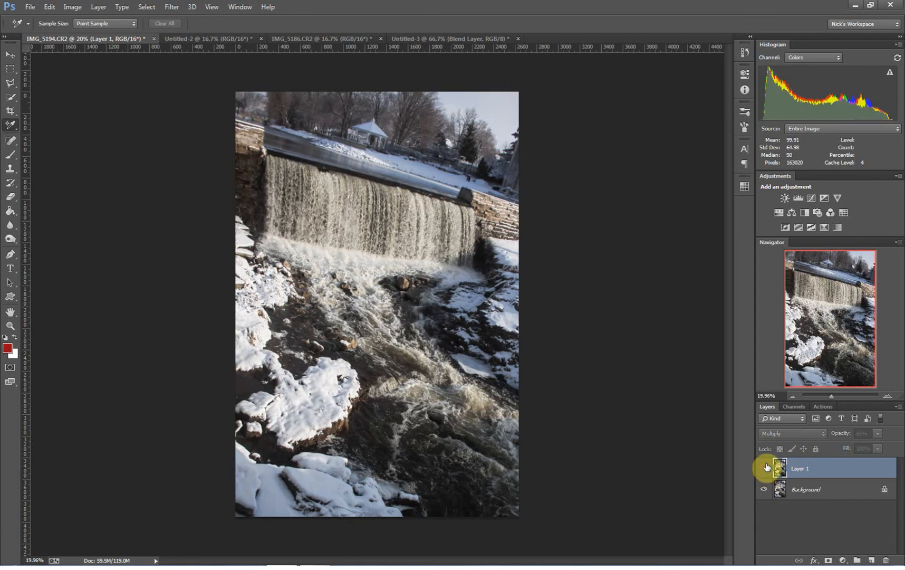
{"action": "left_click", "coordinate": [765, 468]}
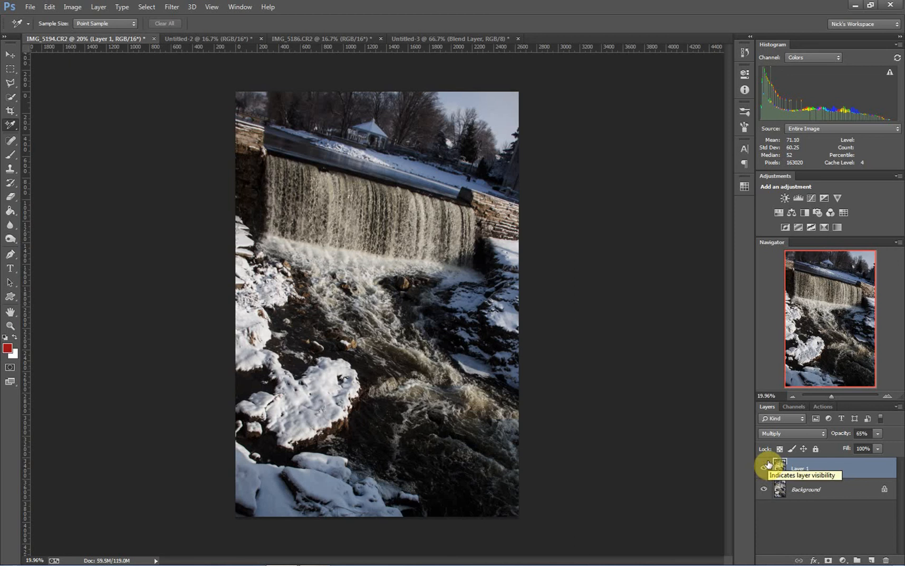
- Switch to the Untitled-2 filmstrip document
{"action": "left_click", "coordinate": [192, 39]}
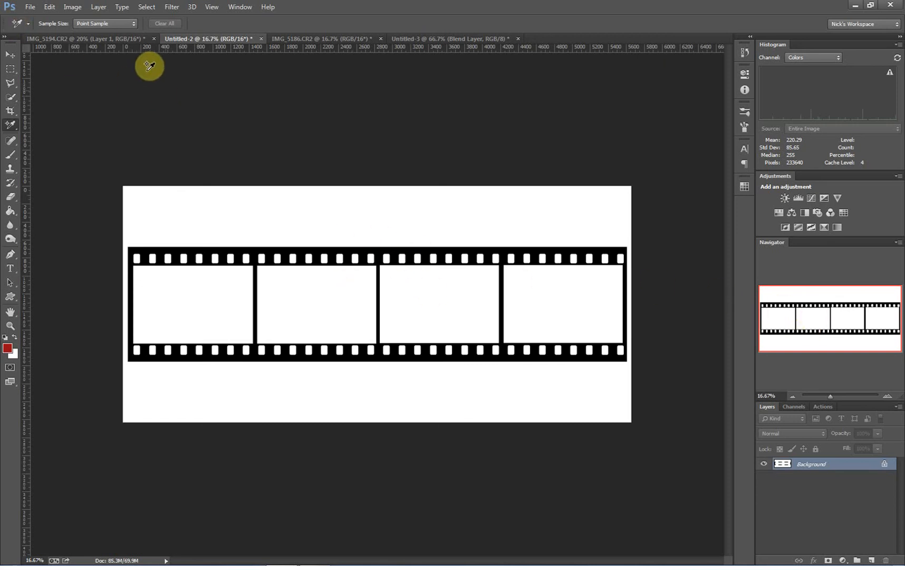
{"action": "left_click", "coordinate": [116, 38]}
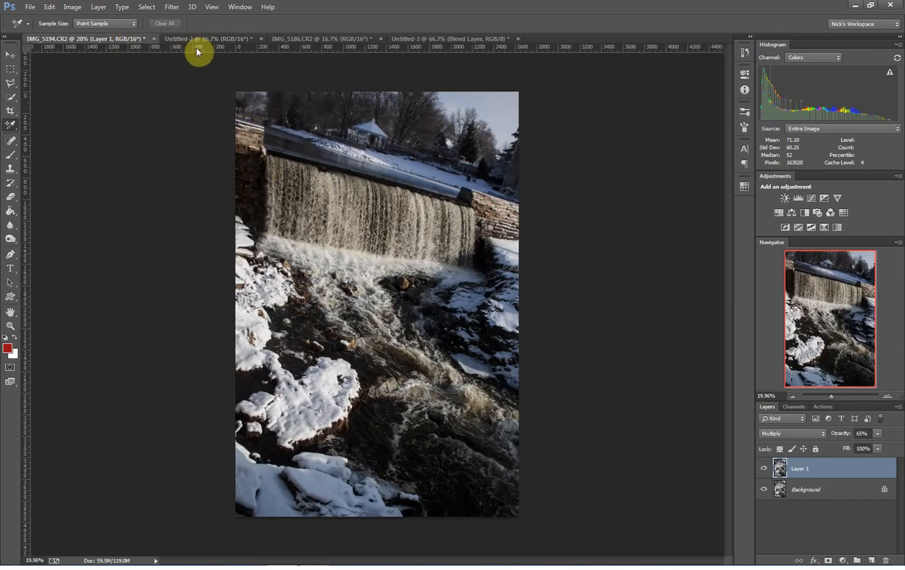
{"action": "left_click", "coordinate": [185, 38]}
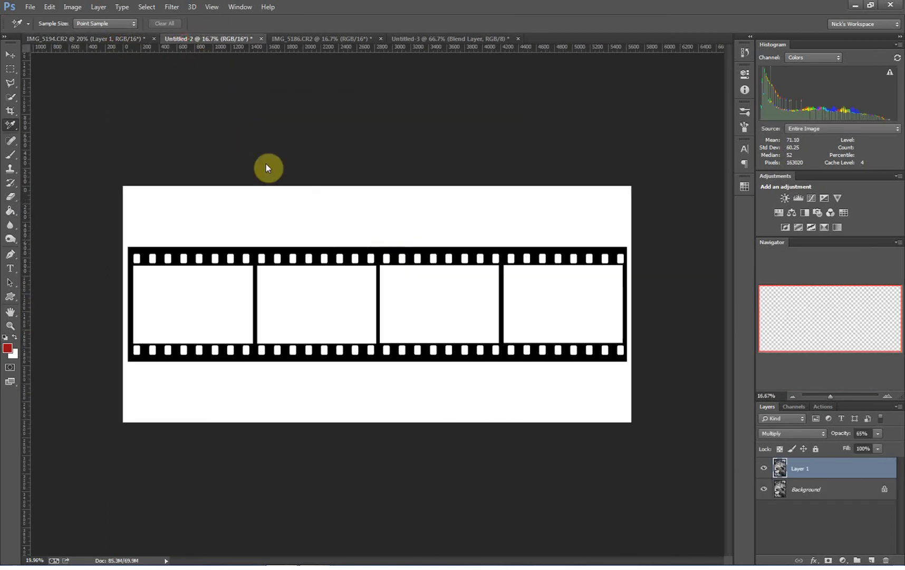
- Copy the filmstrip's Background layer into the waterfall photo as a new layer, and minimize the floating Untitled-2 window
{"action": "left_click_drag", "start_coordinate": [185, 38], "coordinate": [184, 82]}
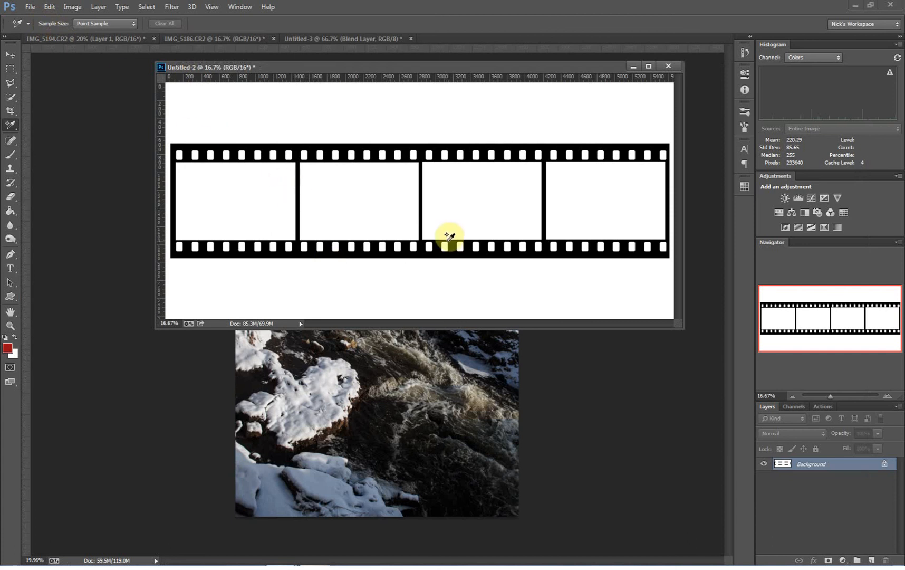
{"action": "left_click_drag", "start_coordinate": [830, 465], "coordinate": [364, 379]}
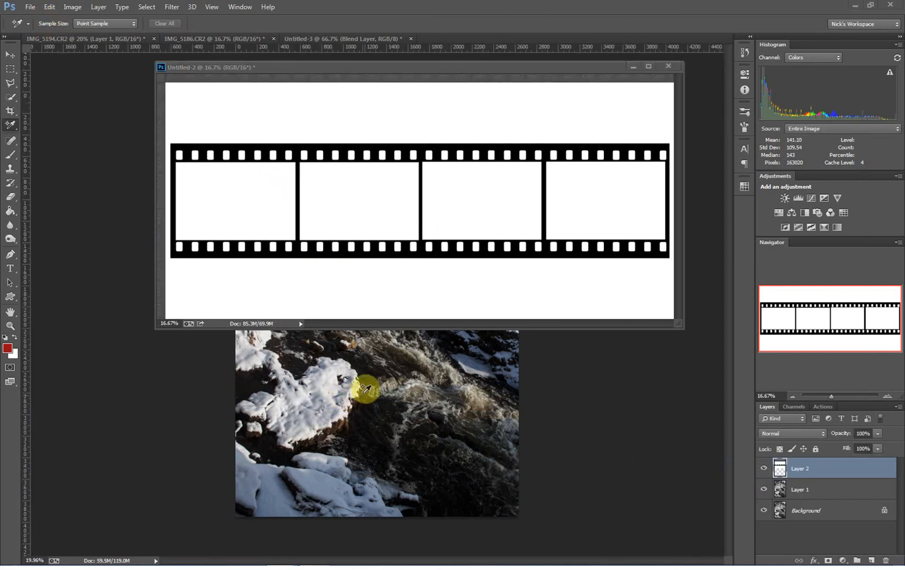
{"action": "left_click", "coordinate": [635, 68]}
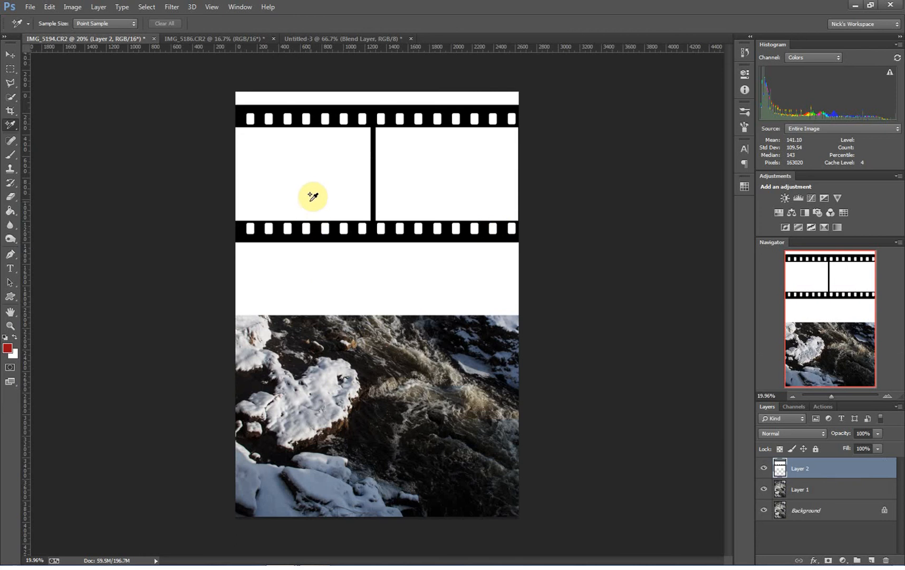
- Reposition the filmstrip layer across the lower part of the waterfall photo, rotate it about -13°, and apply the transformation
{"action": "key", "text": "v"}
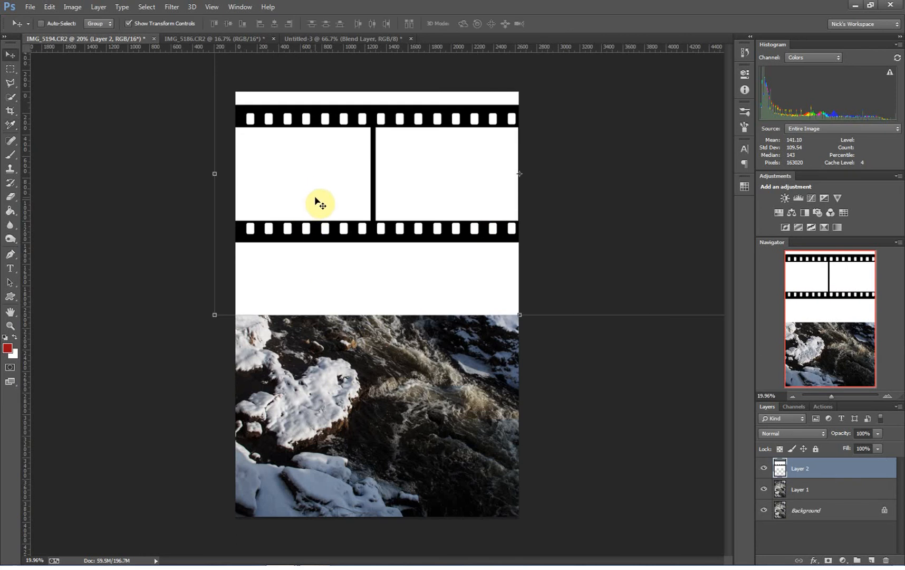
{"action": "left_click_drag", "start_coordinate": [318, 202], "coordinate": [104, 310]}
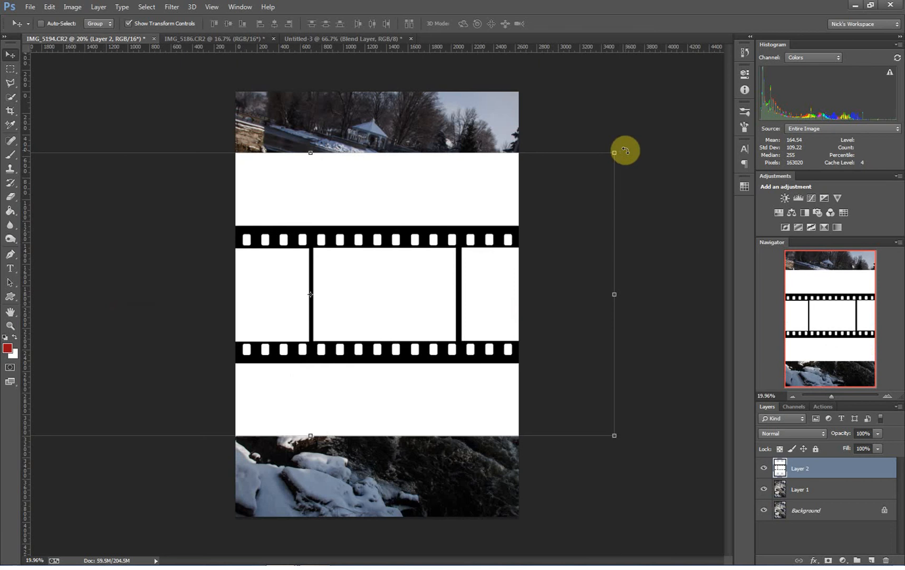
{"action": "left_click_drag", "start_coordinate": [625, 150], "coordinate": [543, 113]}
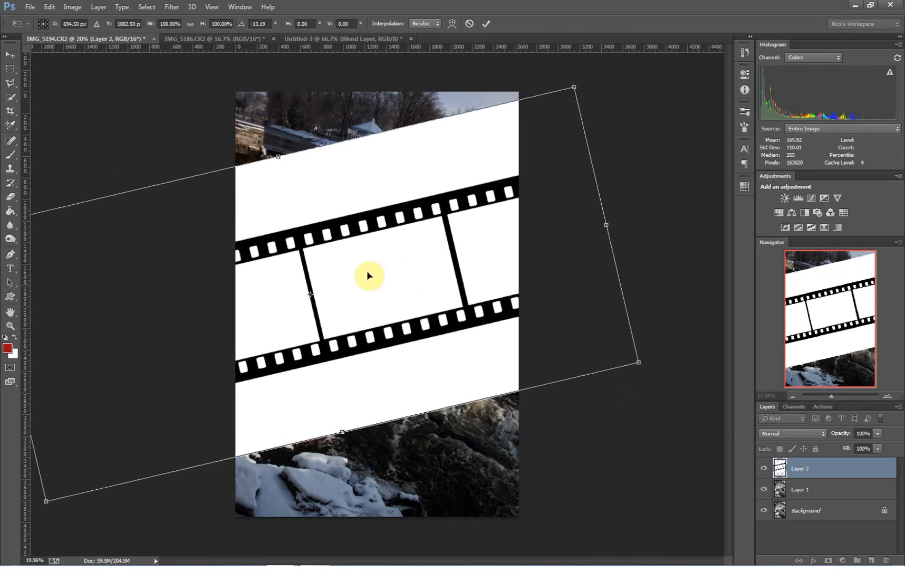
{"action": "left_click_drag", "start_coordinate": [369, 275], "coordinate": [374, 329]}
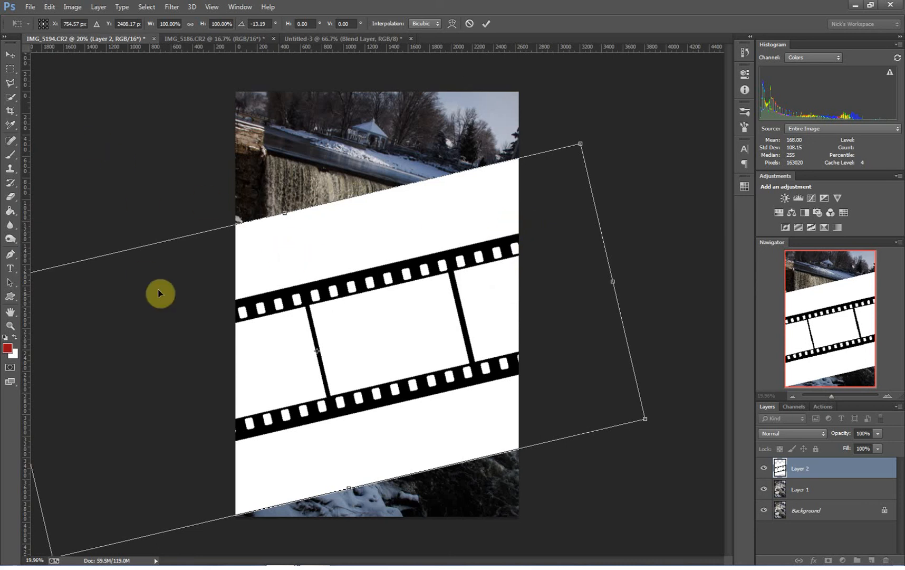
{"action": "left_click", "coordinate": [11, 85]}
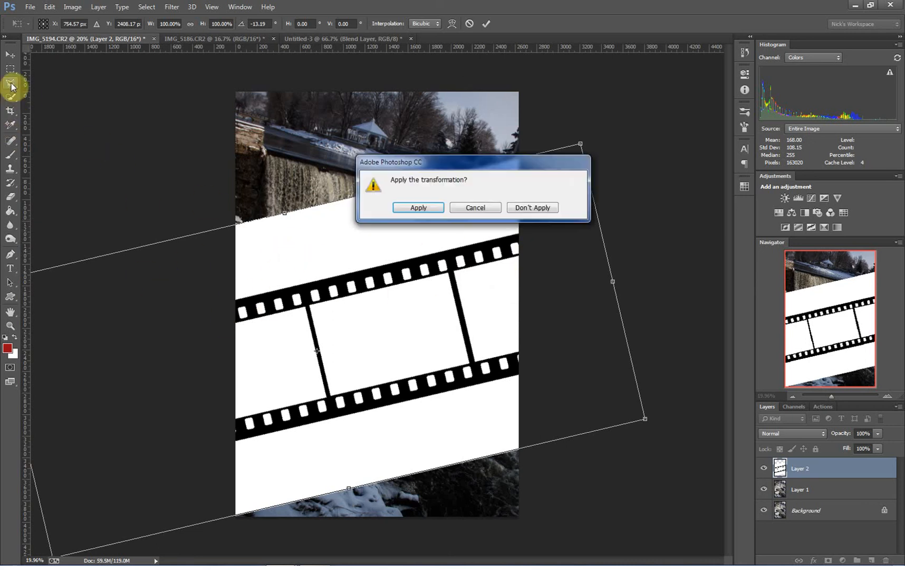
{"action": "left_click", "coordinate": [430, 208]}
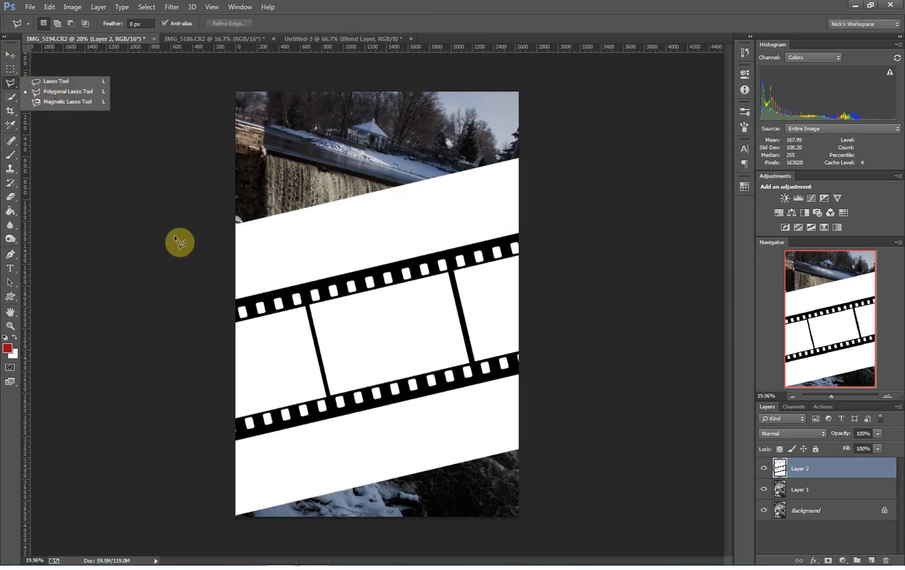
{"action": "left_click", "coordinate": [173, 207]}
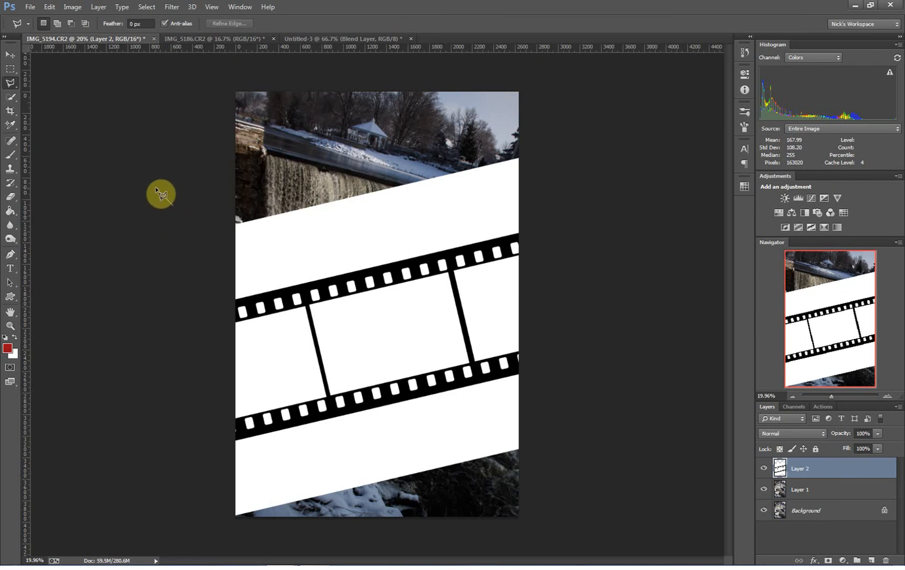
{"action": "left_click", "coordinate": [53, 80]}
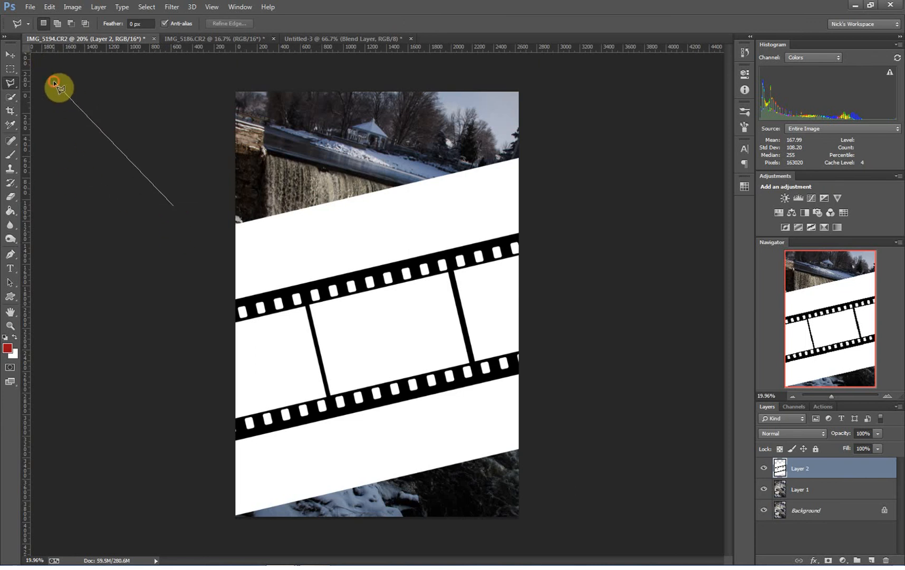
{"action": "left_click", "coordinate": [11, 54]}
{"action": "left_click", "coordinate": [171, 232]}
{"action": "left_click", "coordinate": [170, 208]}
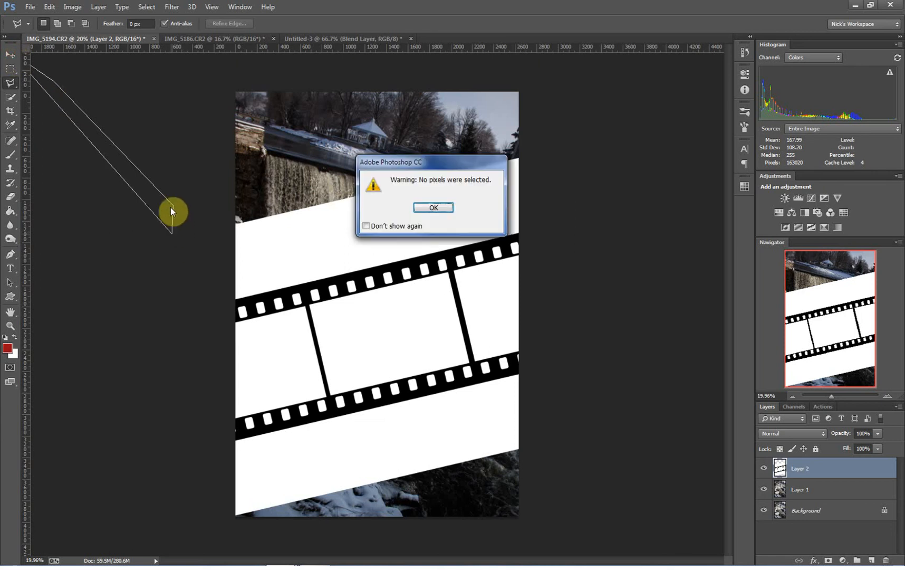
{"action": "left_click", "coordinate": [432, 207]}
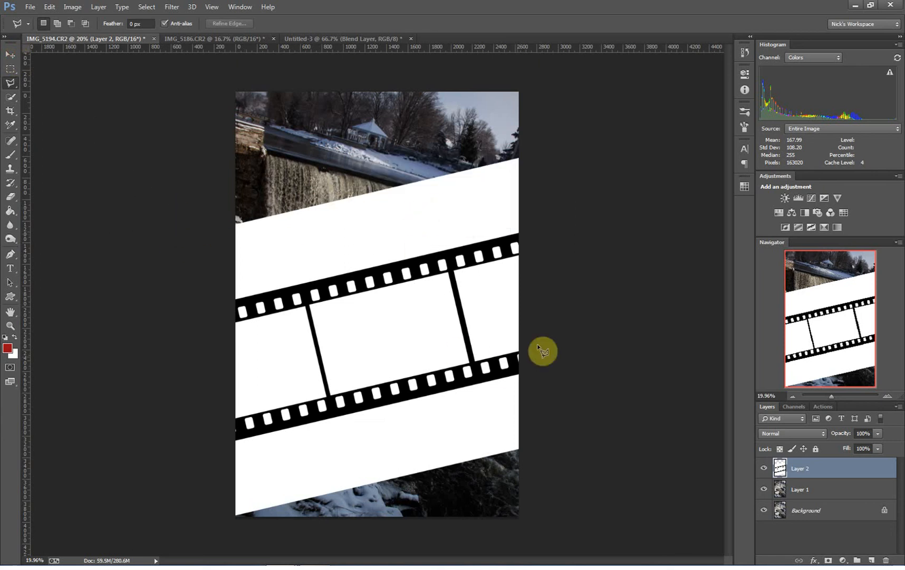
- Set the blending mode of the filmstrip's Layer 2 to Multiply
{"action": "left_click", "coordinate": [8, 56]}
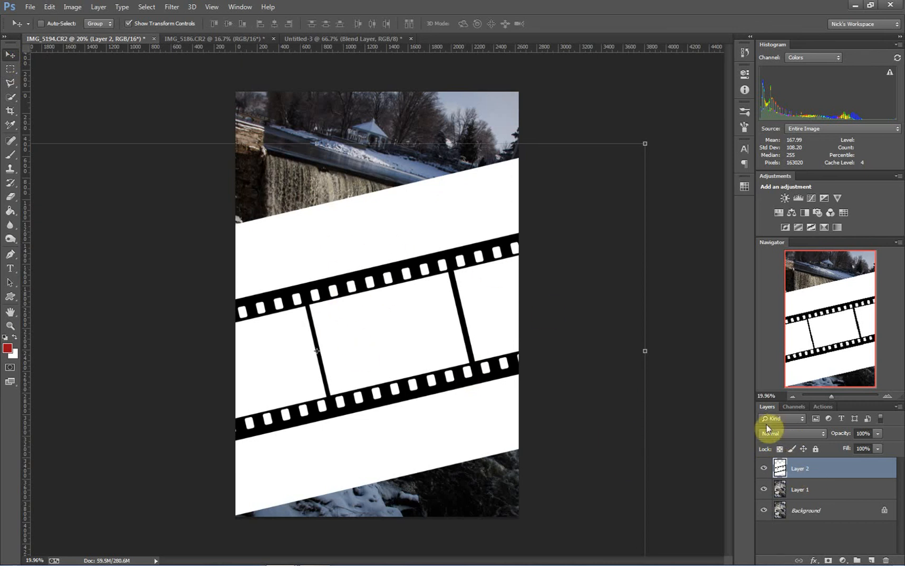
{"action": "left_click", "coordinate": [821, 470]}
{"action": "left_click", "coordinate": [797, 430]}
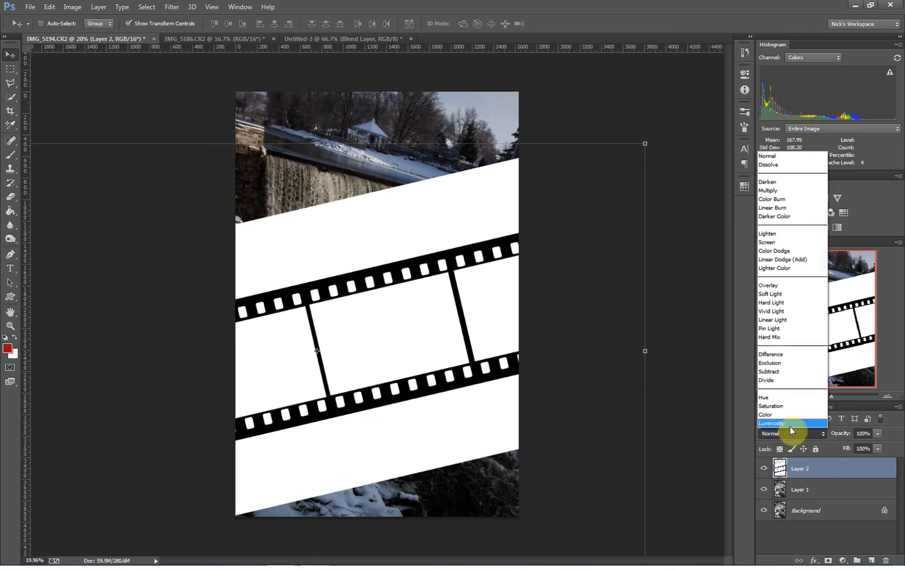
{"action": "left_click", "coordinate": [777, 190]}
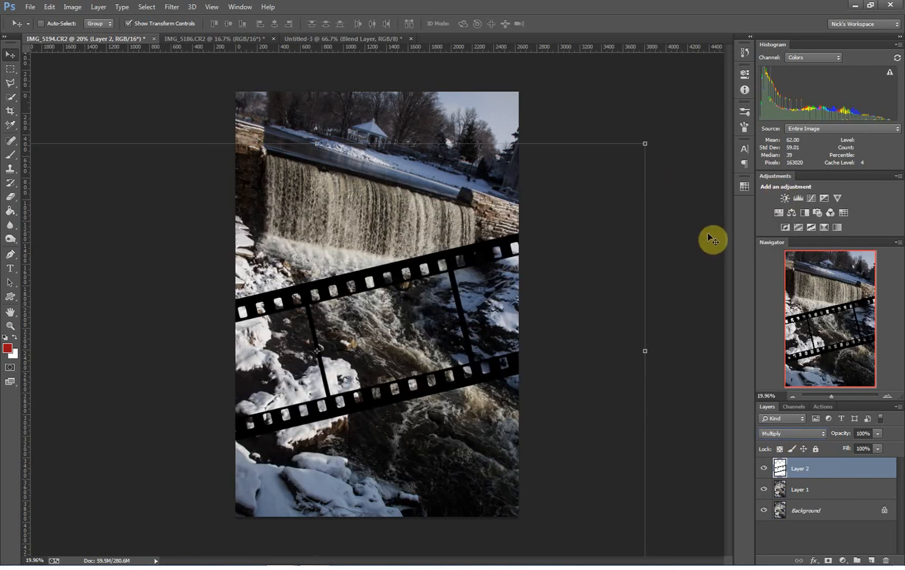
- Review the multiplied stripes in Untitled-3, and compare the waterfall photo's filmstrip layer in Normal and Multiply modes
{"action": "left_click", "coordinate": [319, 40]}
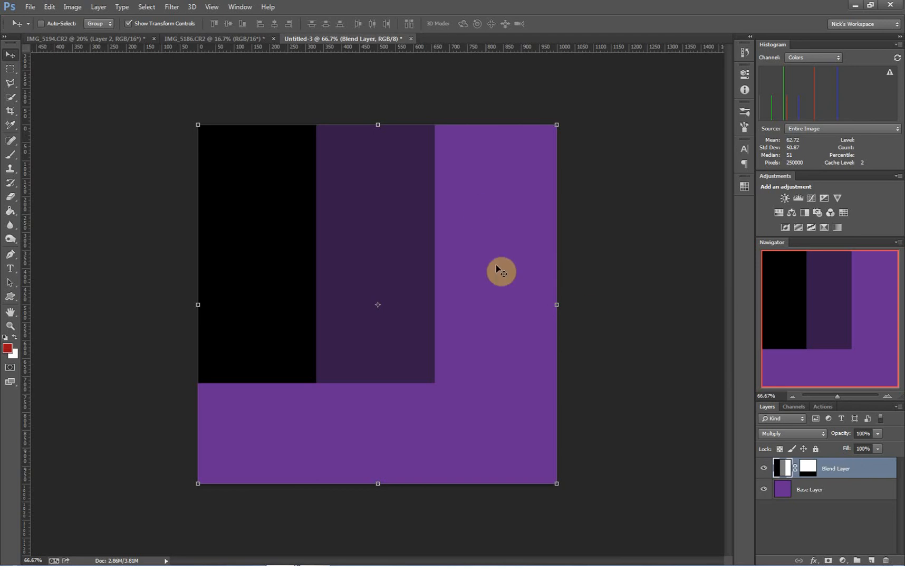
{"action": "left_click", "coordinate": [62, 39]}
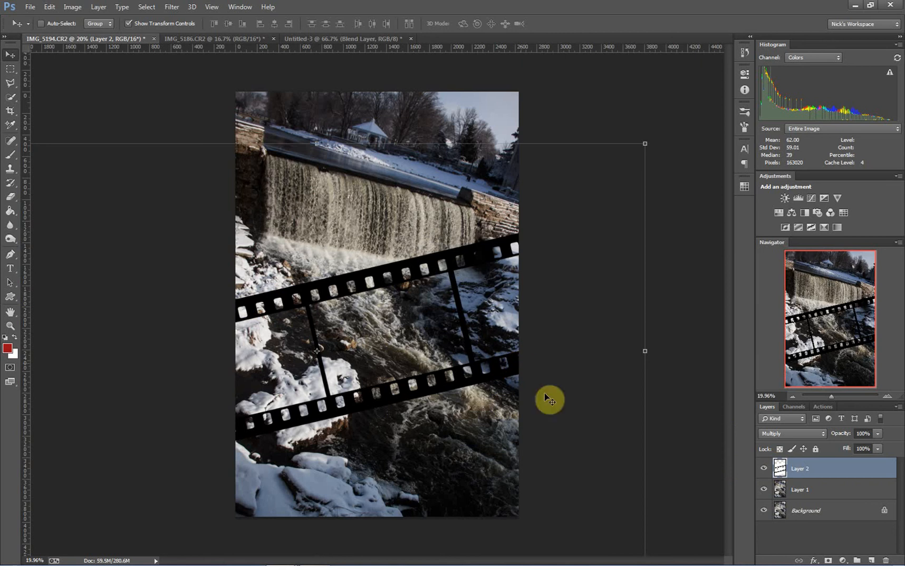
{"action": "left_click", "coordinate": [778, 432]}
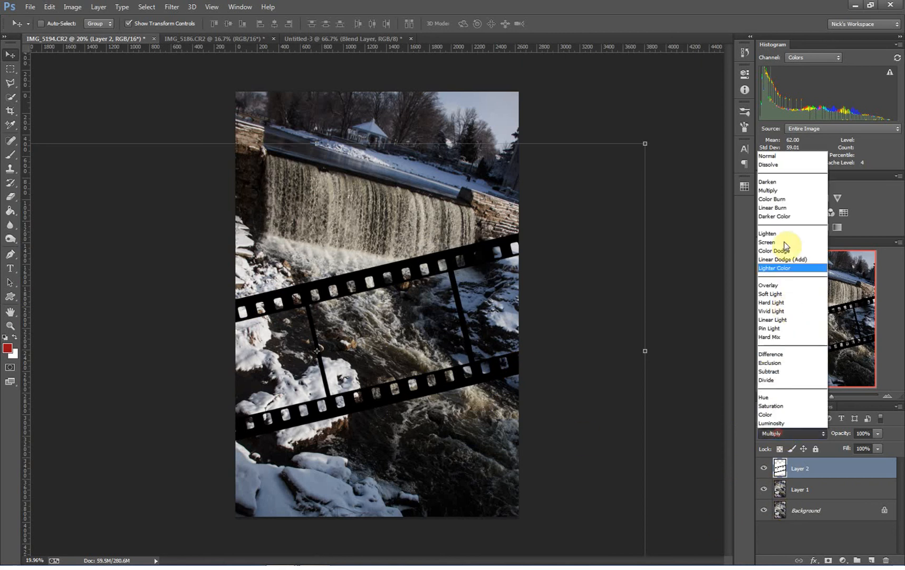
{"action": "left_click", "coordinate": [786, 156]}
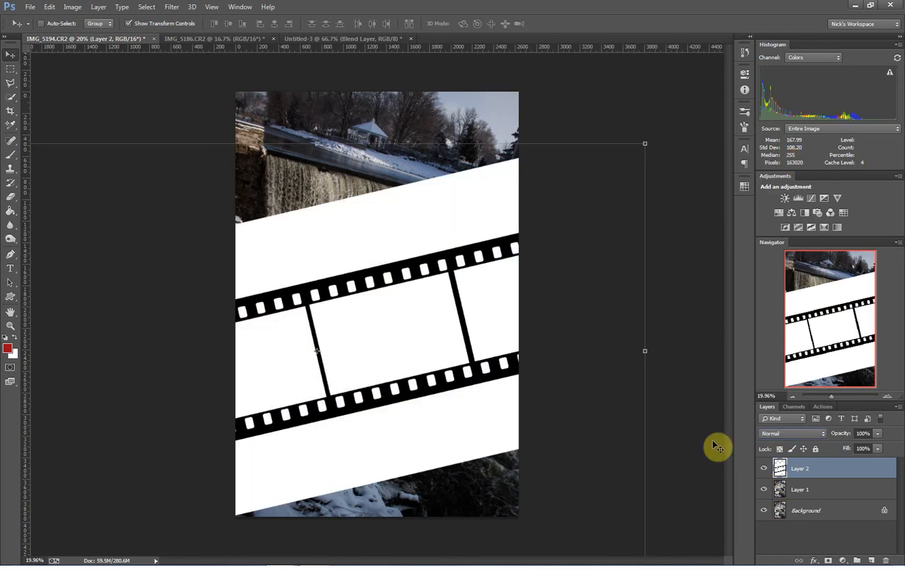
{"action": "left_click", "coordinate": [774, 438]}
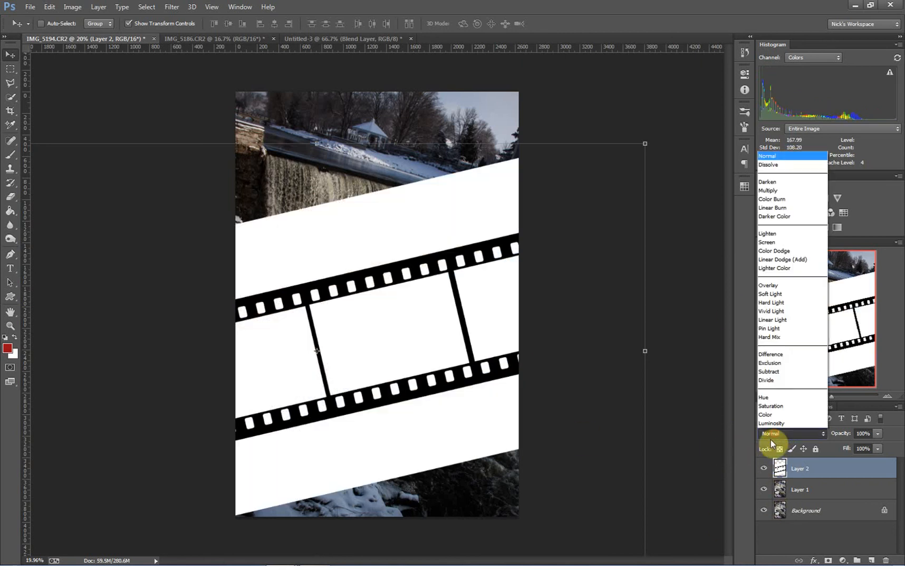
{"action": "left_click", "coordinate": [778, 191]}
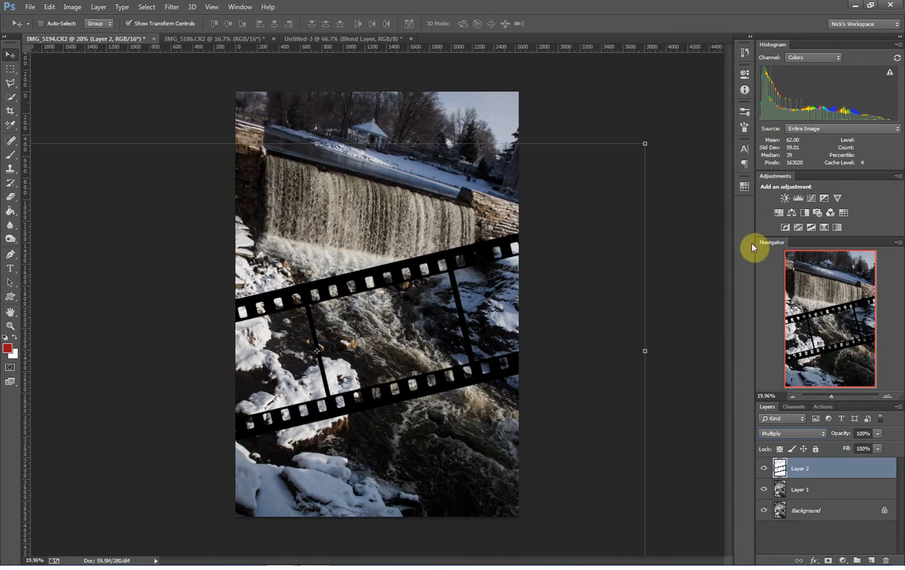
- Activate the Polygonal Lasso tool and make Layer 1 the active layer
{"action": "left_click", "coordinate": [10, 82]}
{"action": "left_click", "coordinate": [53, 83]}
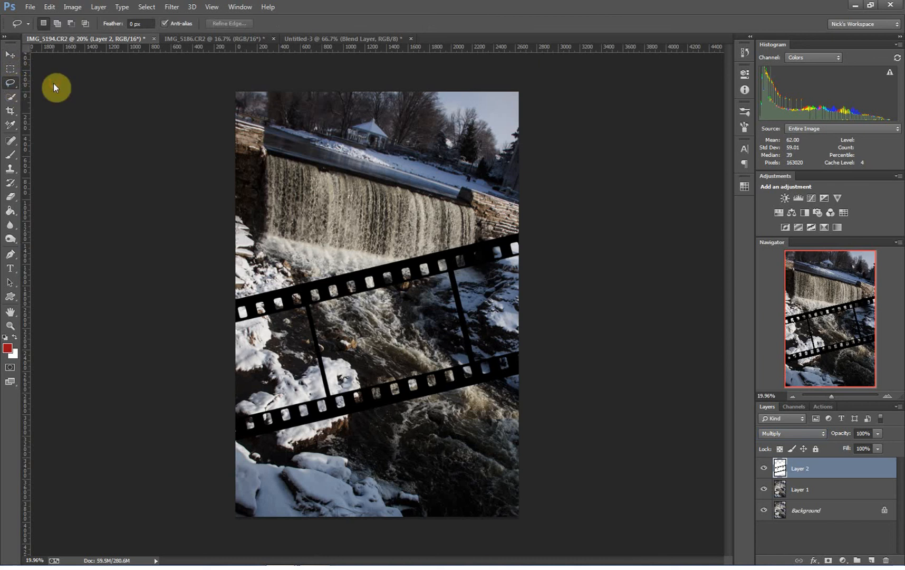
{"action": "left_click", "coordinate": [14, 83]}
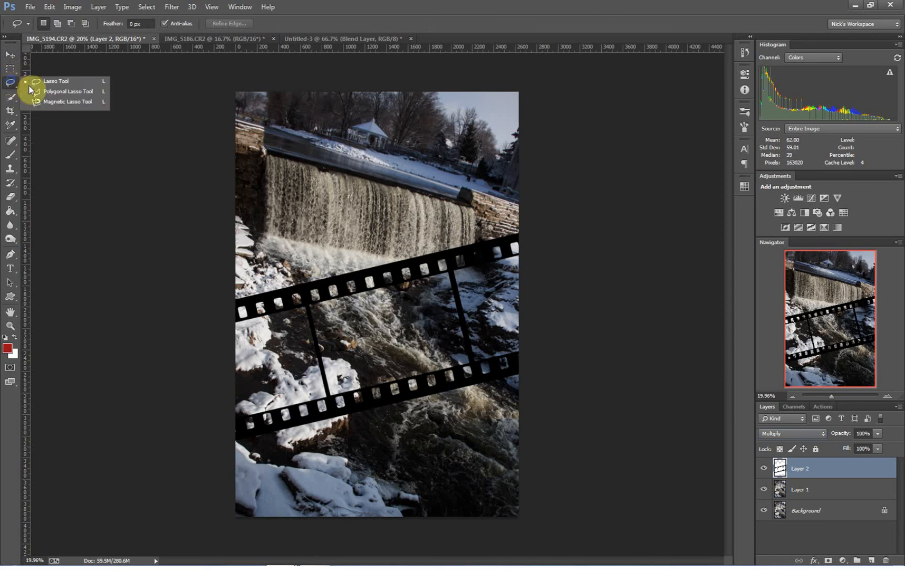
{"action": "left_click", "coordinate": [61, 92]}
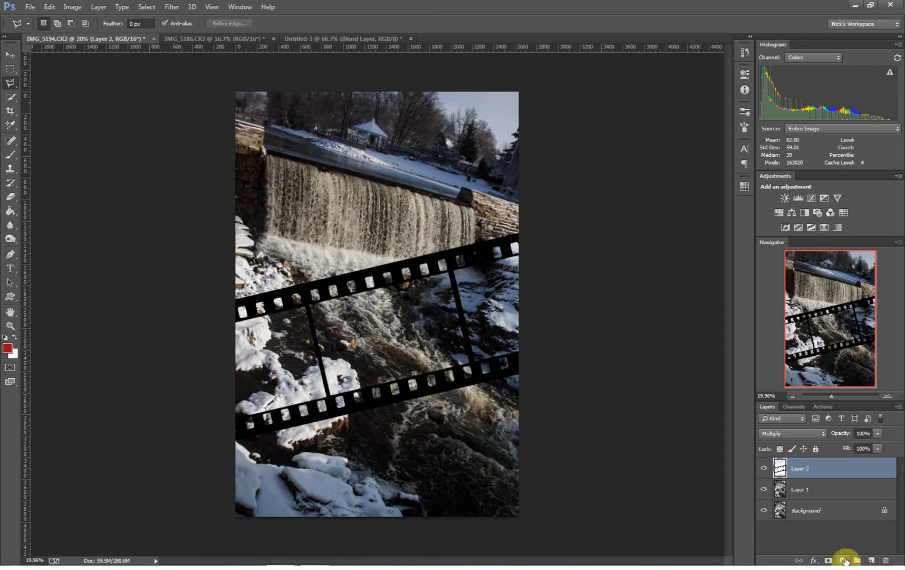
{"action": "left_click", "coordinate": [808, 488]}
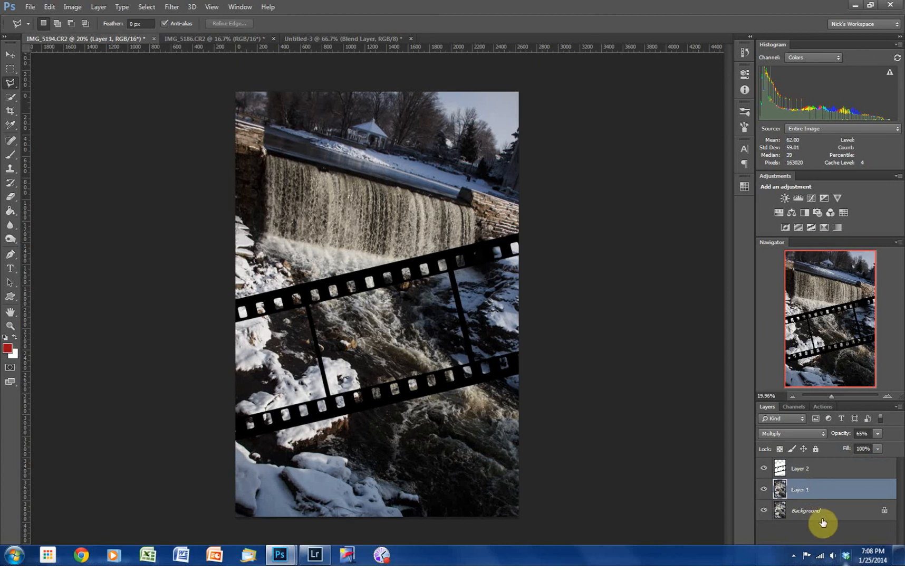
{"action": "left_click", "coordinate": [841, 559]}
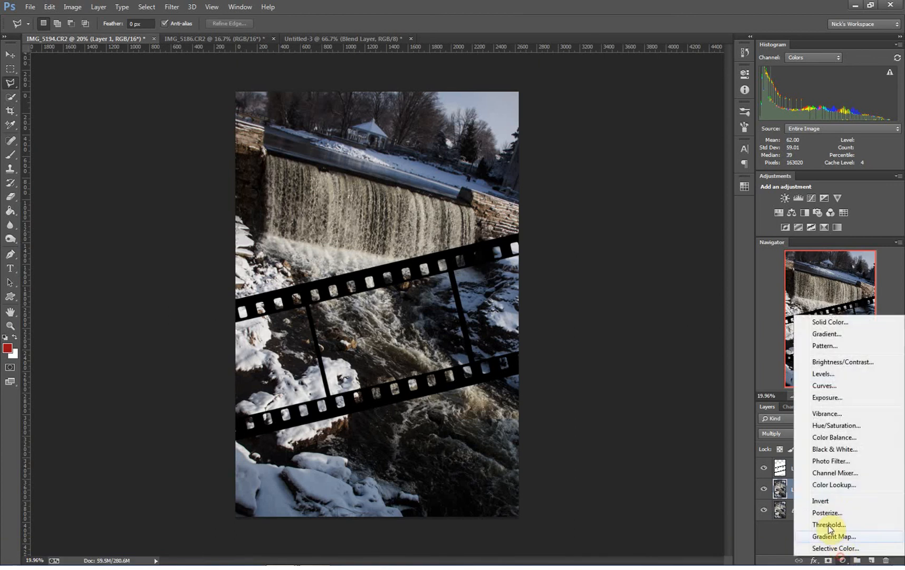
{"action": "left_click", "coordinate": [829, 498]}
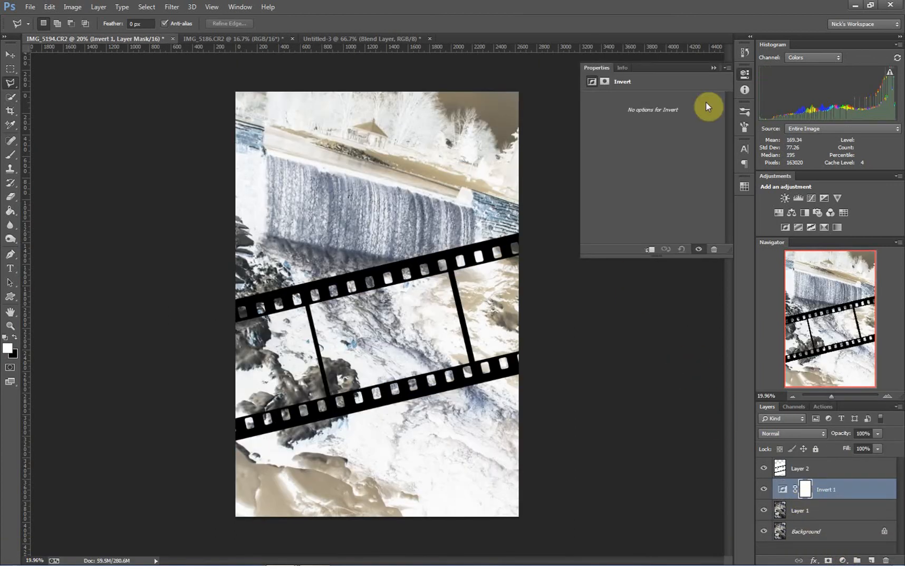
{"action": "left_click", "coordinate": [713, 70]}
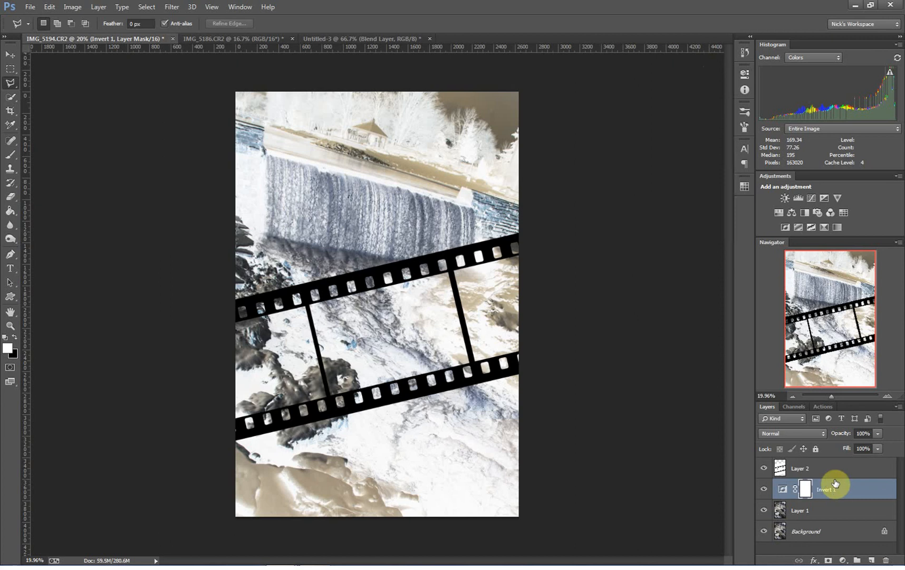
{"action": "left_click_drag", "start_coordinate": [833, 486], "coordinate": [886, 560]}
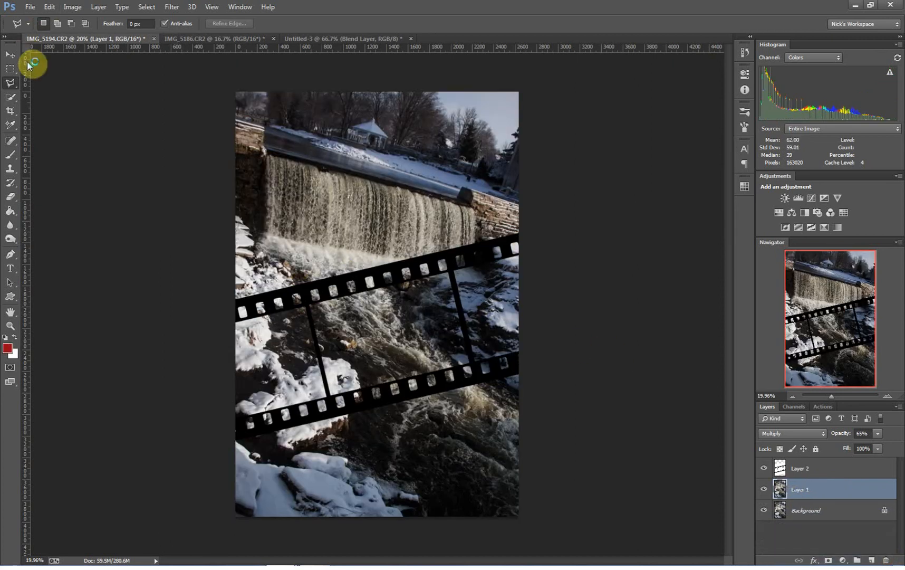
- Select the filmstrip's full middle frame with the Polygonal Lasso, following its four inner corners
{"action": "left_click_drag", "start_coordinate": [10, 85], "coordinate": [61, 93]}
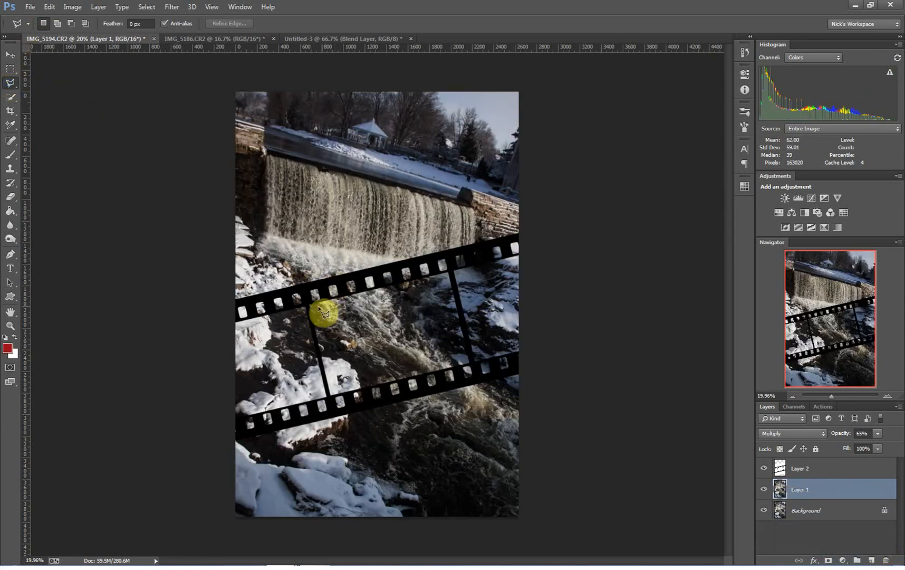
{"action": "left_click", "coordinate": [308, 304]}
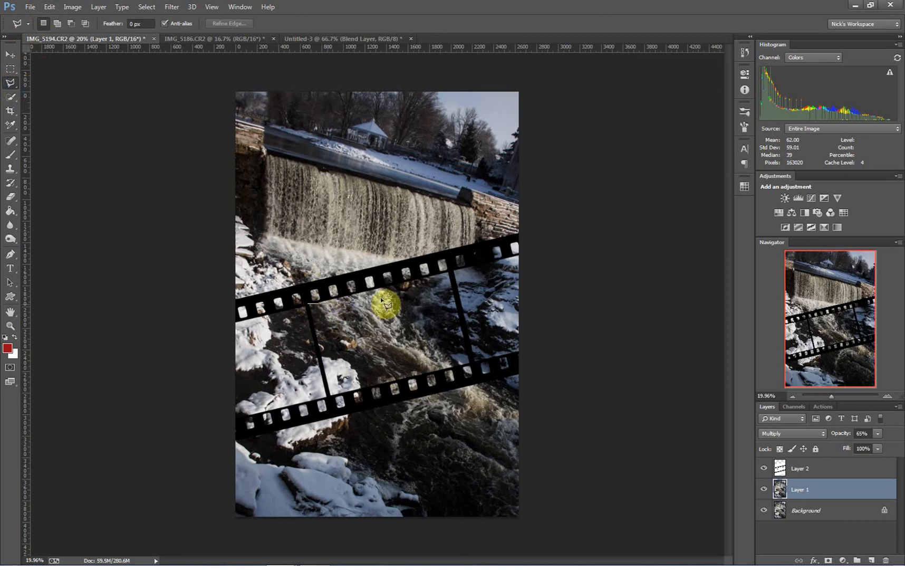
{"action": "left_click", "coordinate": [452, 271]}
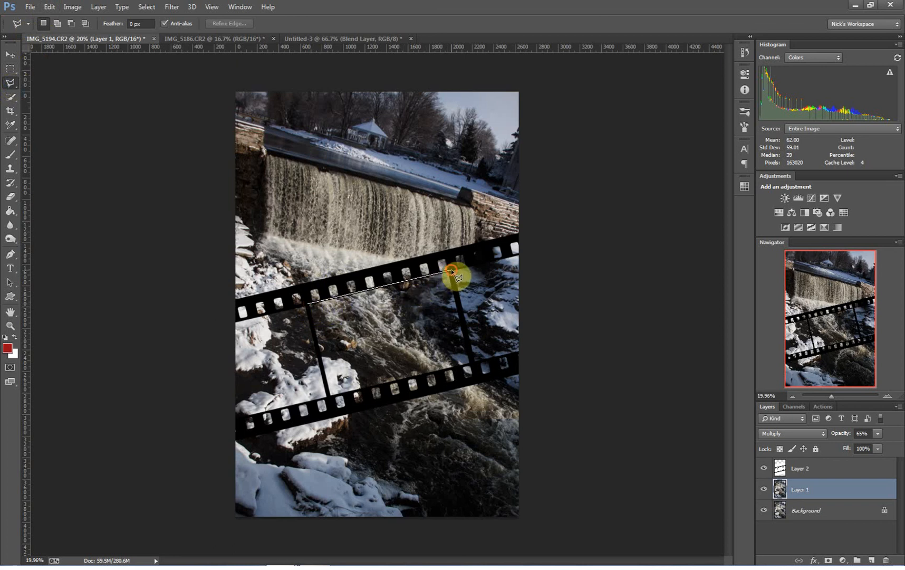
{"action": "left_click", "coordinate": [471, 364]}
{"action": "left_click", "coordinate": [329, 395]}
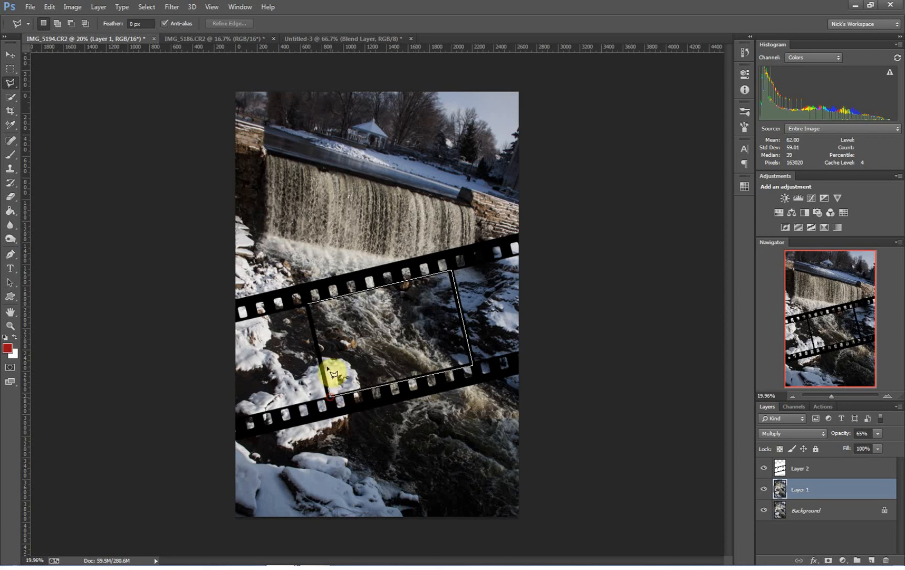
{"action": "left_click", "coordinate": [310, 305]}
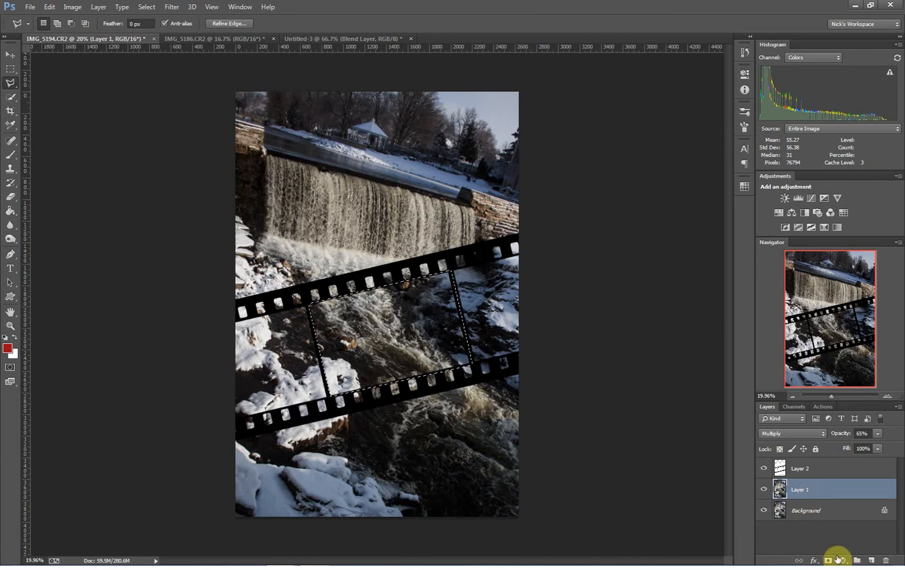
- Add an Invert adjustment layer above Layer 1, limited to the selected middle filmstrip frame
{"action": "left_click", "coordinate": [843, 560]}
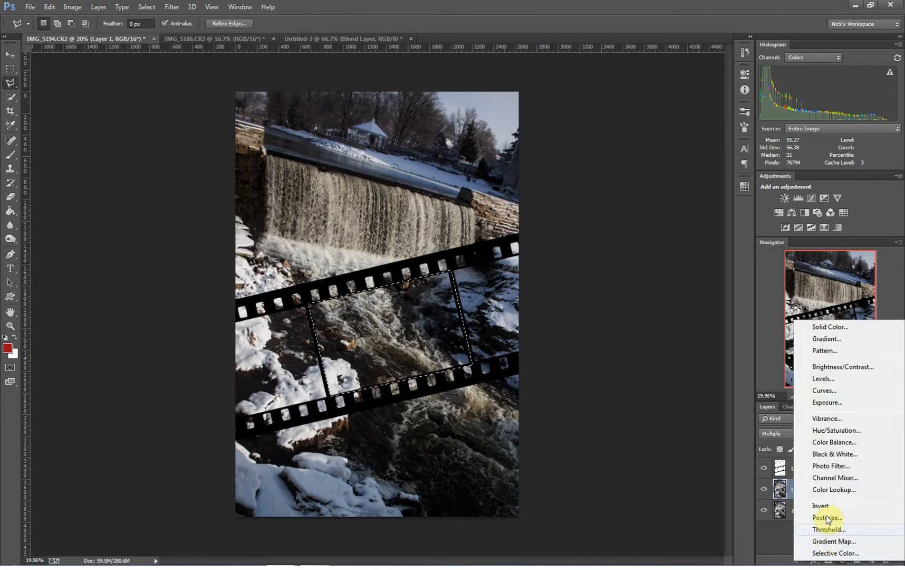
{"action": "left_click", "coordinate": [824, 507]}
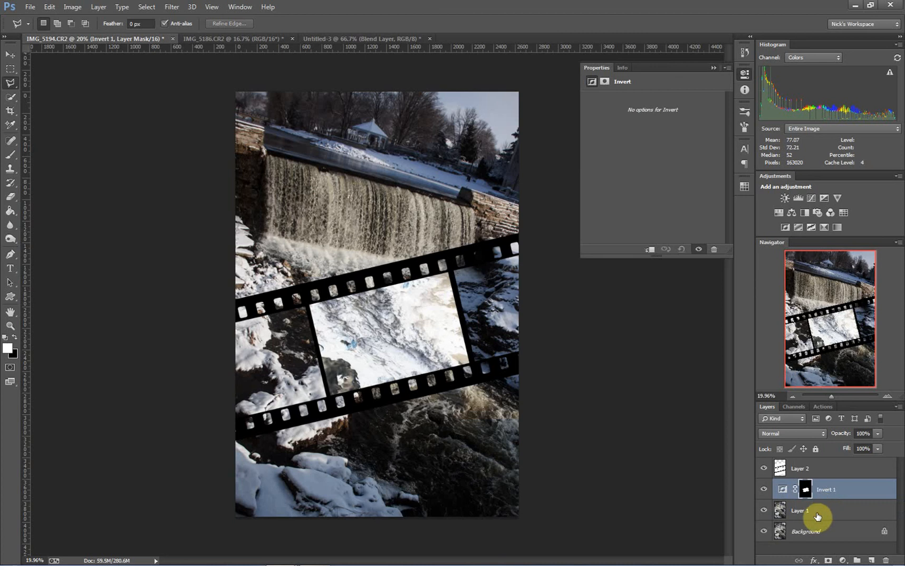
{"action": "left_click", "coordinate": [713, 68]}
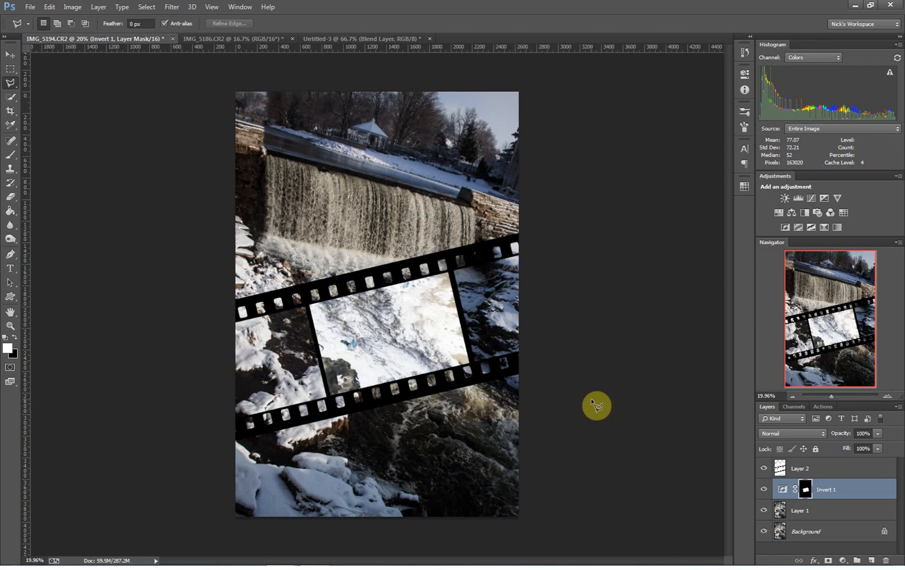
- In Untitled-3, set the blending mode of the striped Blend Layer to Screen
{"action": "left_click", "coordinate": [341, 38]}
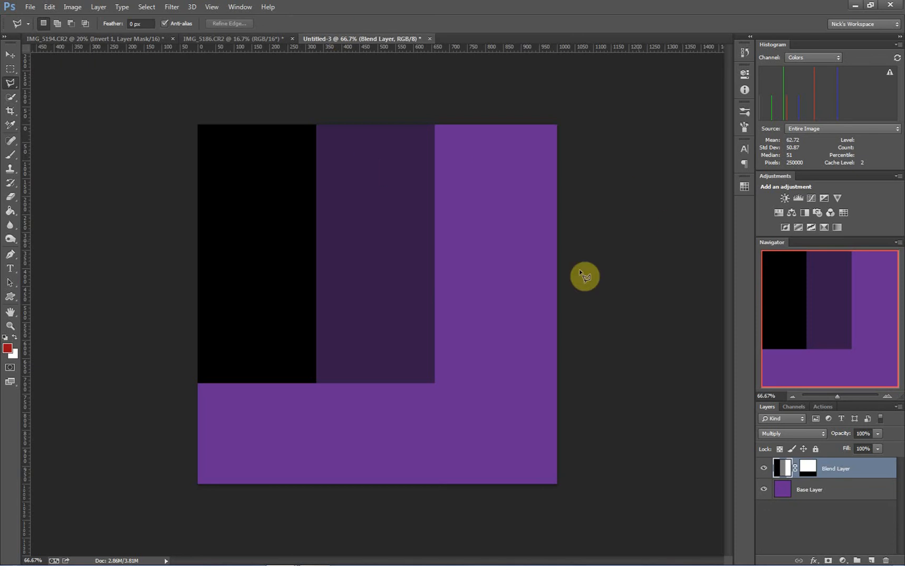
{"action": "left_click", "coordinate": [788, 433]}
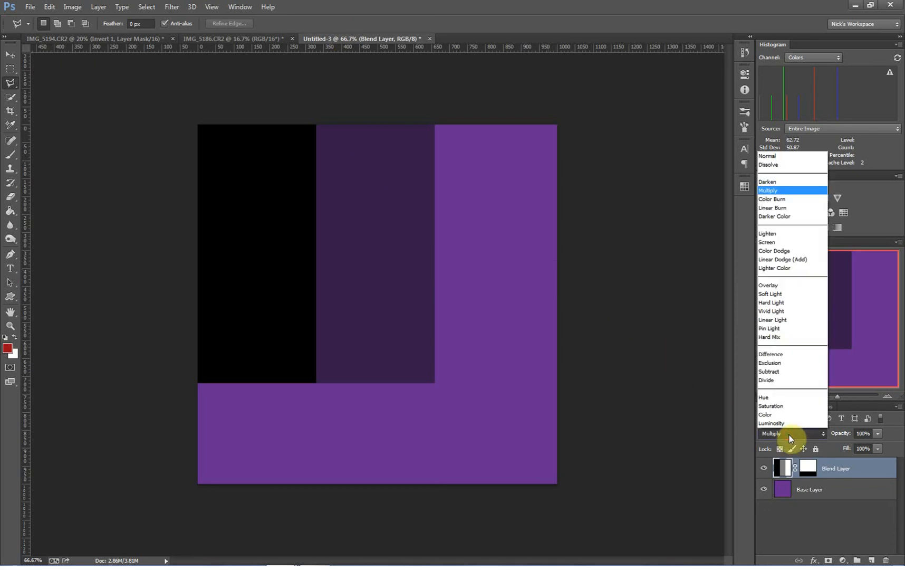
{"action": "left_click", "coordinate": [789, 434]}
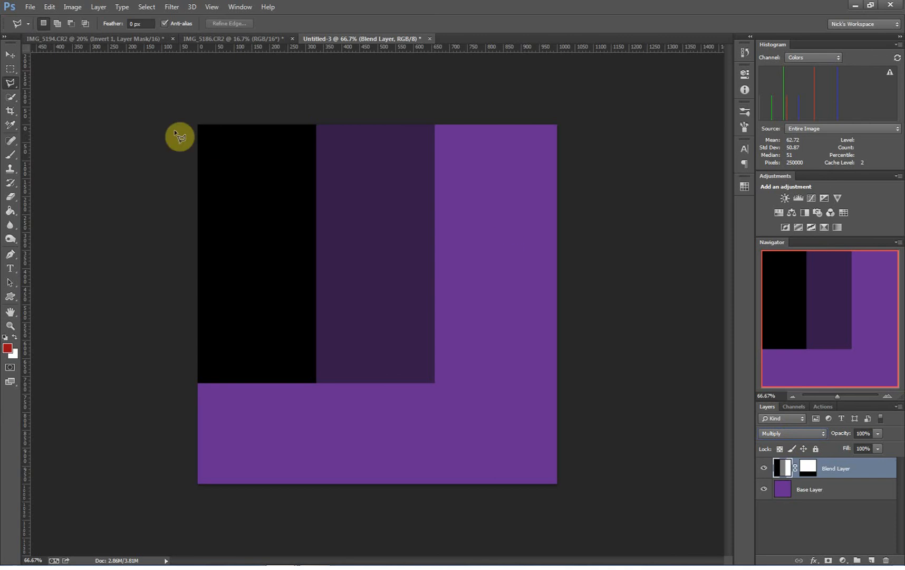
{"action": "left_click", "coordinate": [794, 433]}
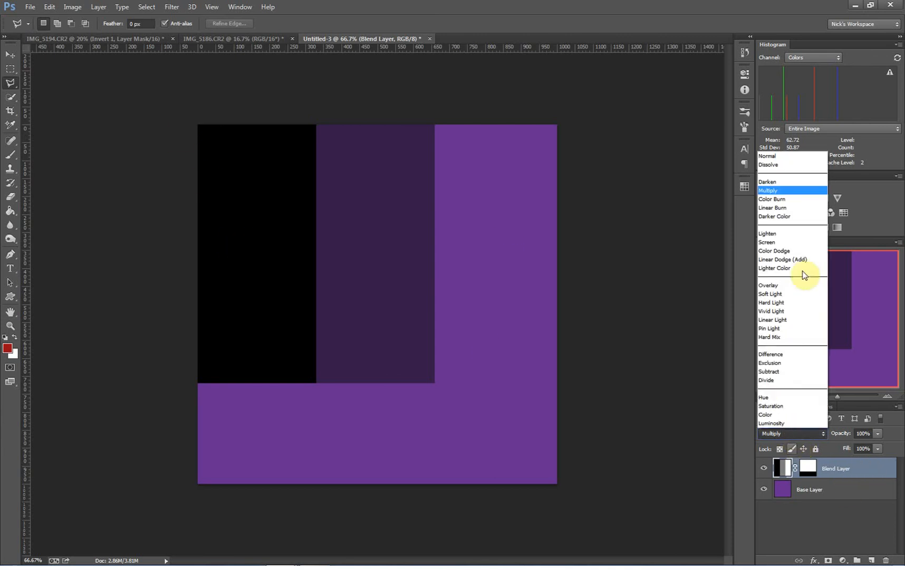
{"action": "left_click", "coordinate": [786, 242]}
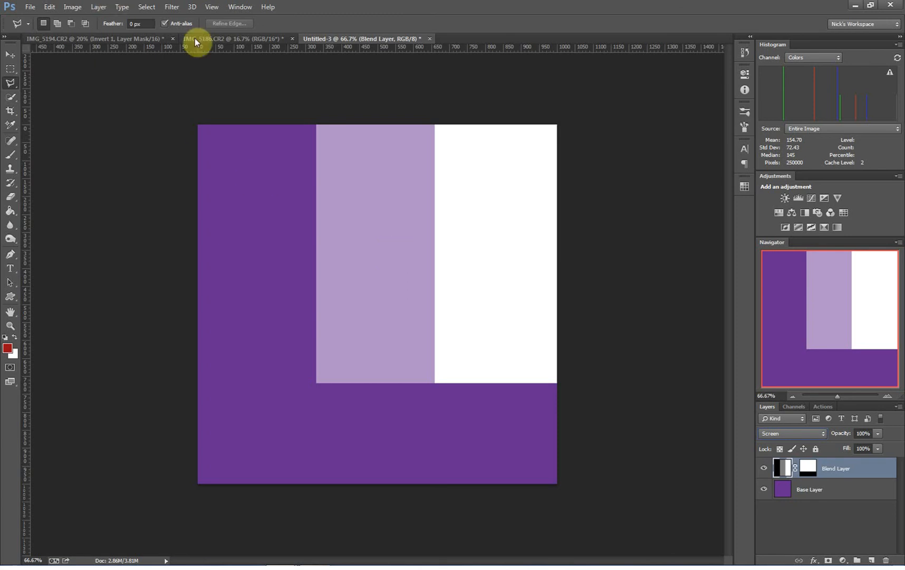
- In IMG_5186.CR2, duplicate the Background layer, then set the copy to Screen blending at 91% opacity
{"action": "left_click", "coordinate": [214, 41]}
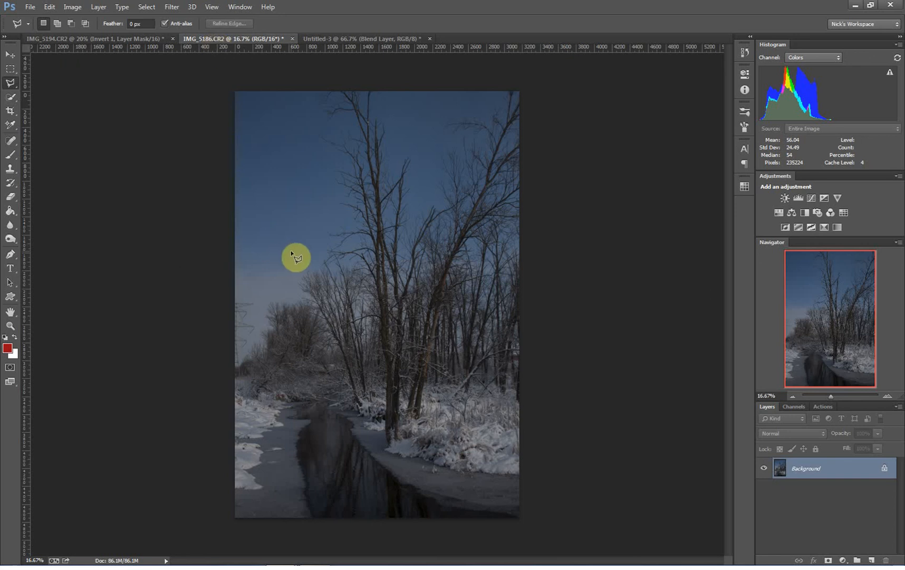
{"action": "left_click", "coordinate": [10, 55]}
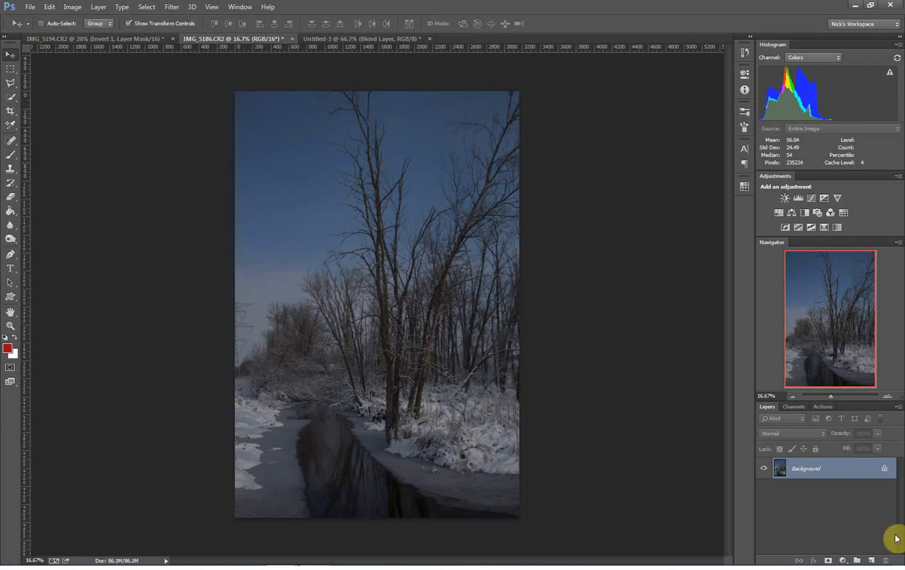
{"action": "key", "text": "ctrl+j"}
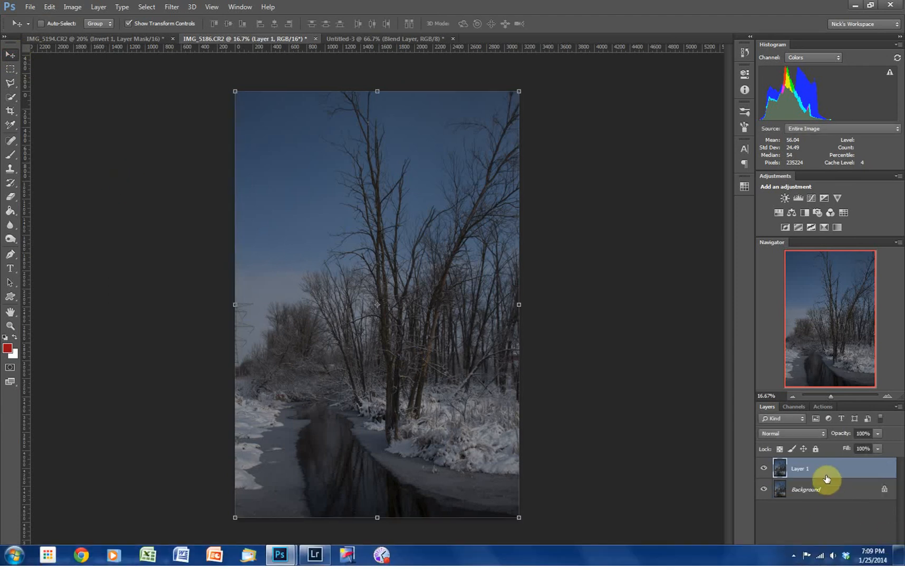
{"action": "left_click", "coordinate": [794, 434]}
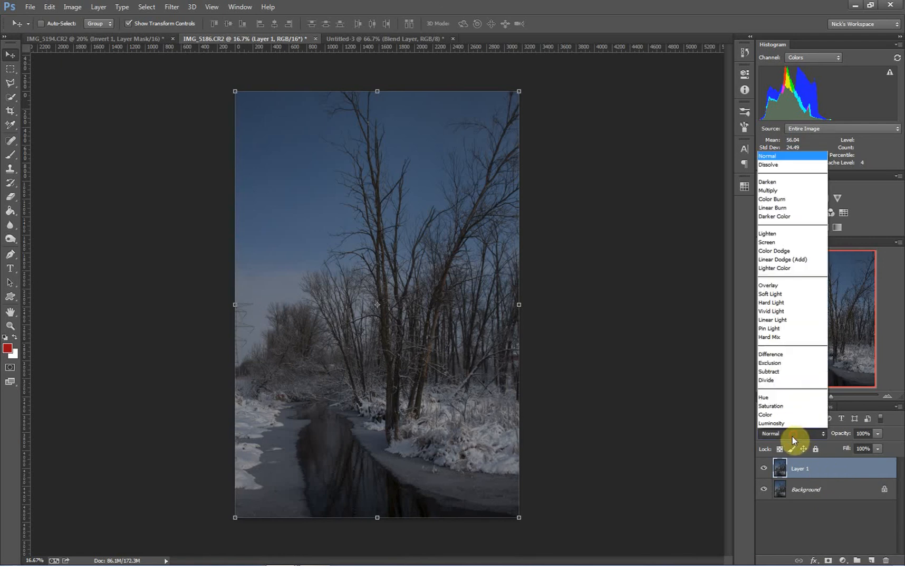
{"action": "left_click", "coordinate": [773, 243]}
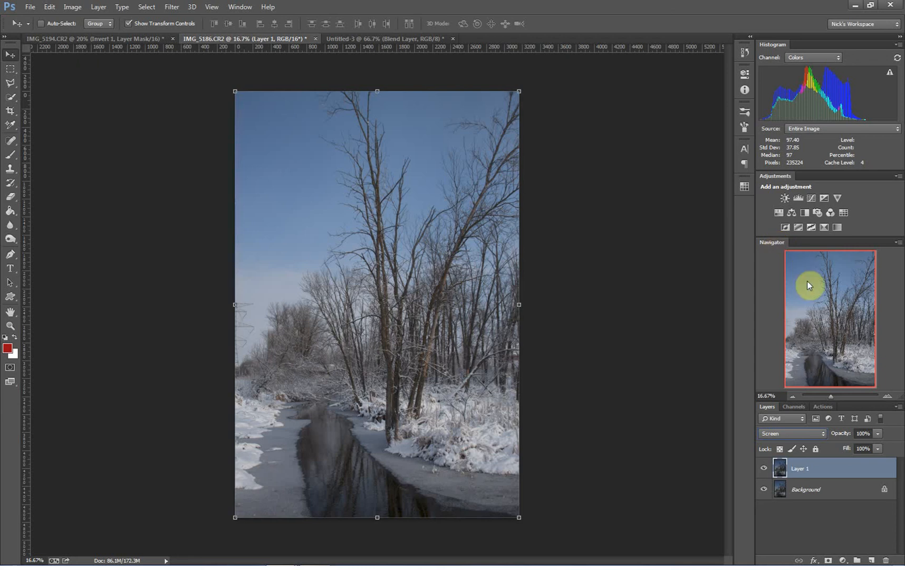
{"action": "left_click_drag", "start_coordinate": [839, 430], "coordinate": [841, 437]}
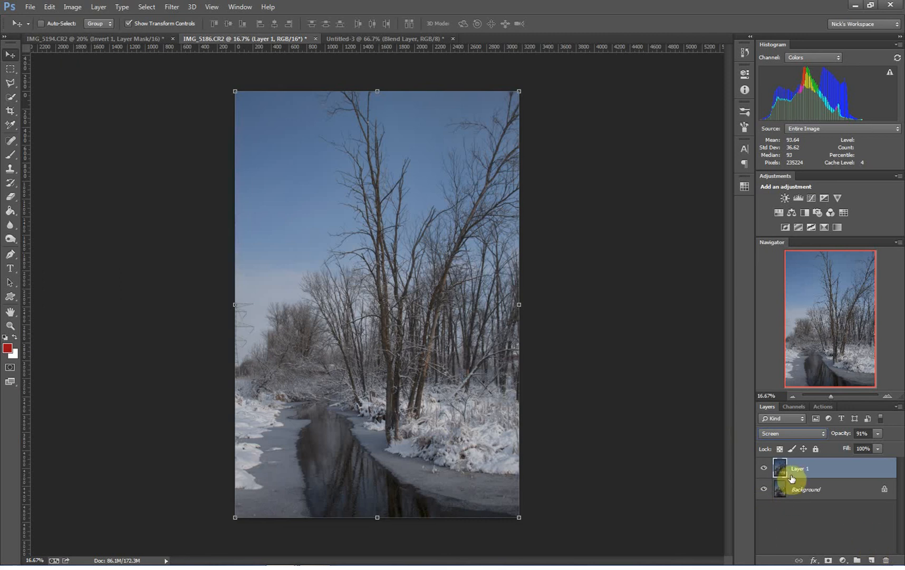
- Add a new empty layer and brush light yellow along the creek photo's whole left edge and lower right edge
{"action": "left_click", "coordinate": [872, 559]}
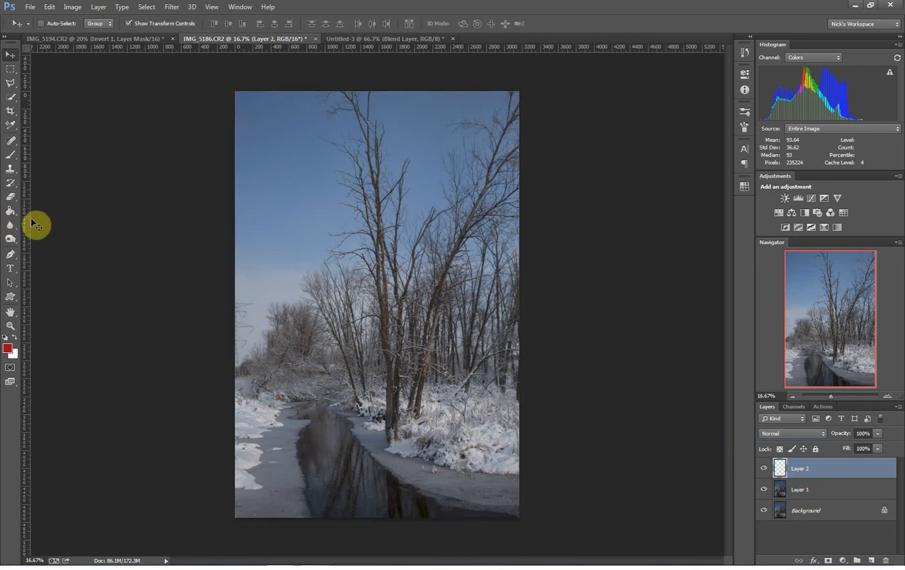
{"action": "key", "text": "b"}
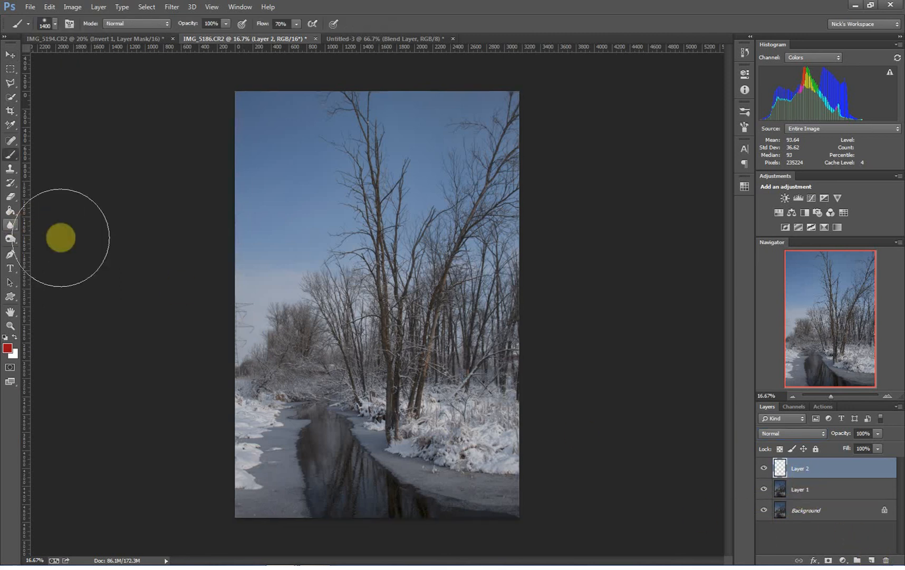
{"action": "left_click", "coordinate": [54, 21]}
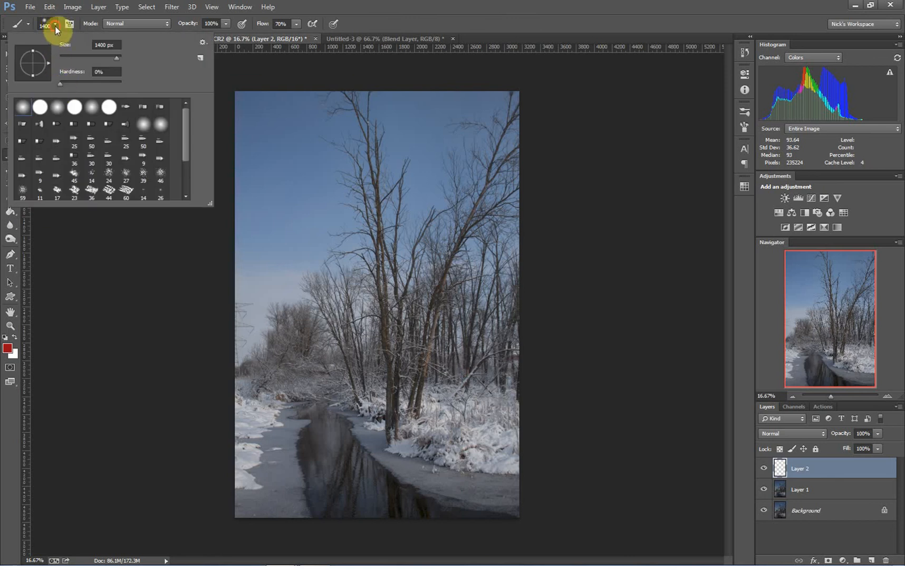
{"action": "left_click", "coordinate": [55, 27]}
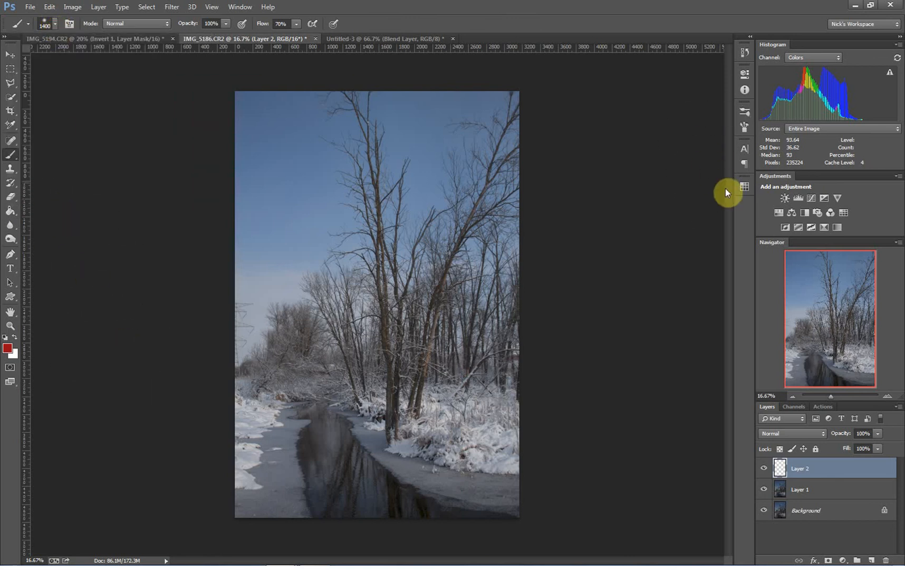
{"action": "left_click", "coordinate": [741, 187]}
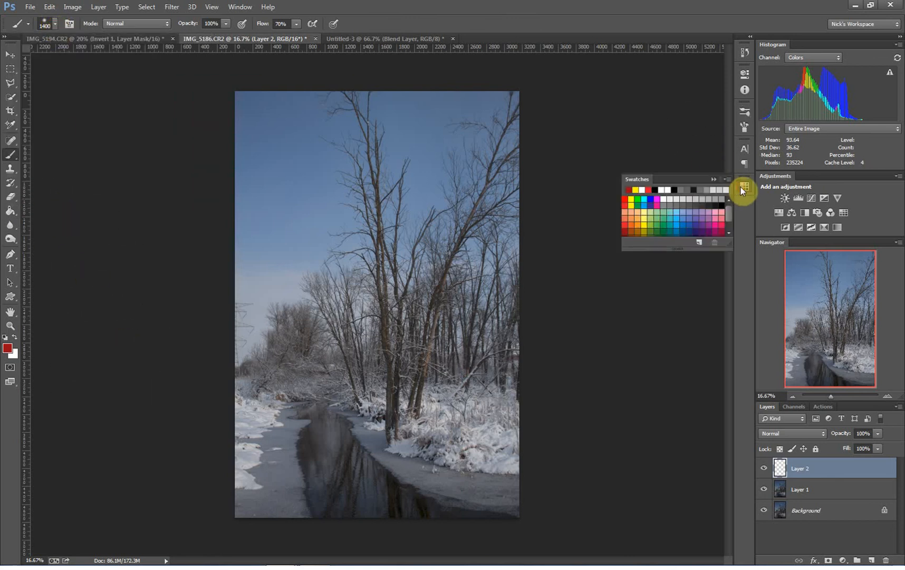
{"action": "left_click", "coordinate": [644, 217]}
{"action": "left_click", "coordinate": [712, 181]}
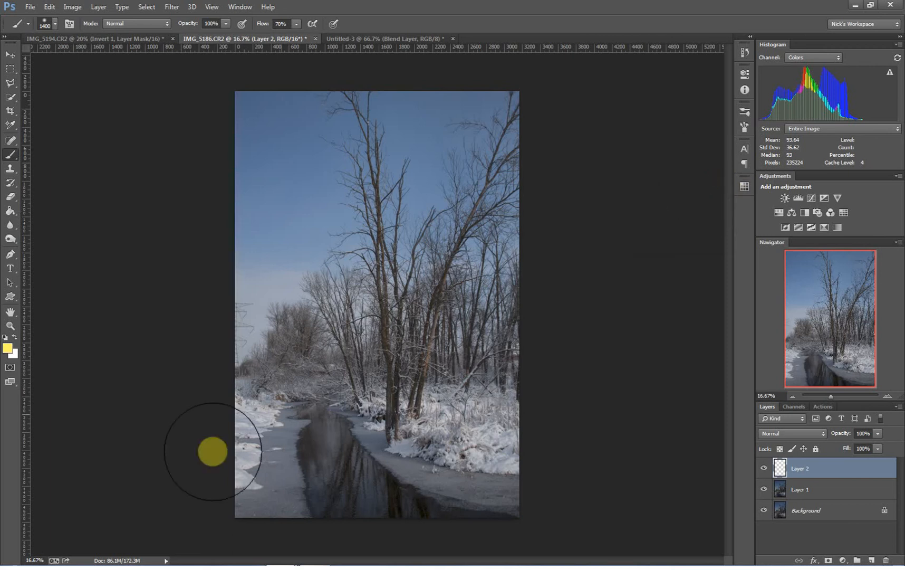
{"action": "mouse_move", "coordinate": [218, 452]}
{"action": "left_mouse_down"}
{"action": "mouse_move", "coordinate": [205, 180]}
{"action": "mouse_move", "coordinate": [252, 84]}
{"action": "mouse_move", "coordinate": [271, 84]}
{"action": "mouse_move", "coordinate": [259, 82]}
{"action": "mouse_move", "coordinate": [216, 210]}
{"action": "mouse_move", "coordinate": [198, 426]}
{"action": "mouse_move", "coordinate": [196, 515]}
{"action": "mouse_move", "coordinate": [231, 543]}
{"action": "mouse_move", "coordinate": [203, 524]}
{"action": "left_mouse_up"}
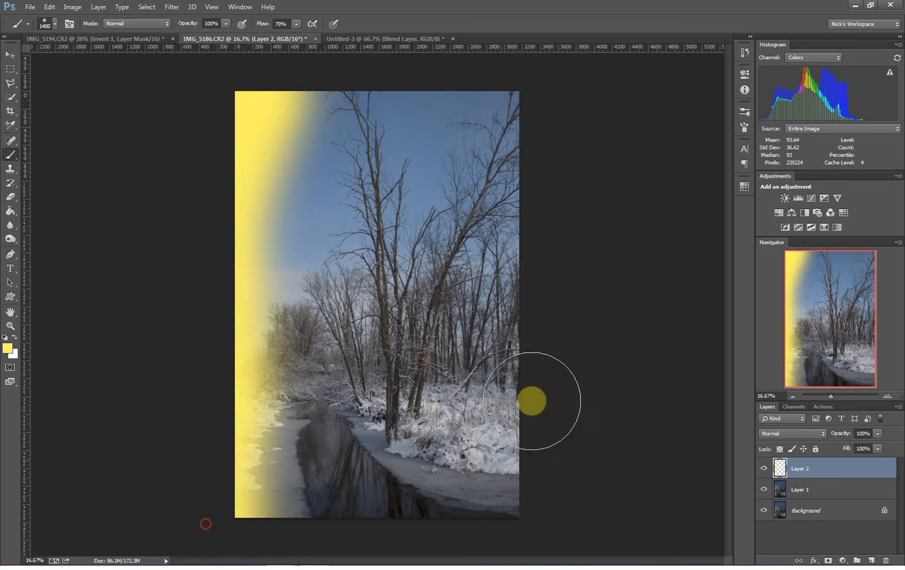
{"action": "mouse_move", "coordinate": [557, 414]}
{"action": "left_mouse_down"}
{"action": "mouse_move", "coordinate": [507, 523]}
{"action": "mouse_move", "coordinate": [519, 521]}
{"action": "mouse_move", "coordinate": [556, 467]}
{"action": "mouse_move", "coordinate": [562, 353]}
{"action": "mouse_move", "coordinate": [534, 476]}
{"action": "mouse_move", "coordinate": [520, 509]}
{"action": "mouse_move", "coordinate": [501, 526]}
{"action": "left_mouse_up"}
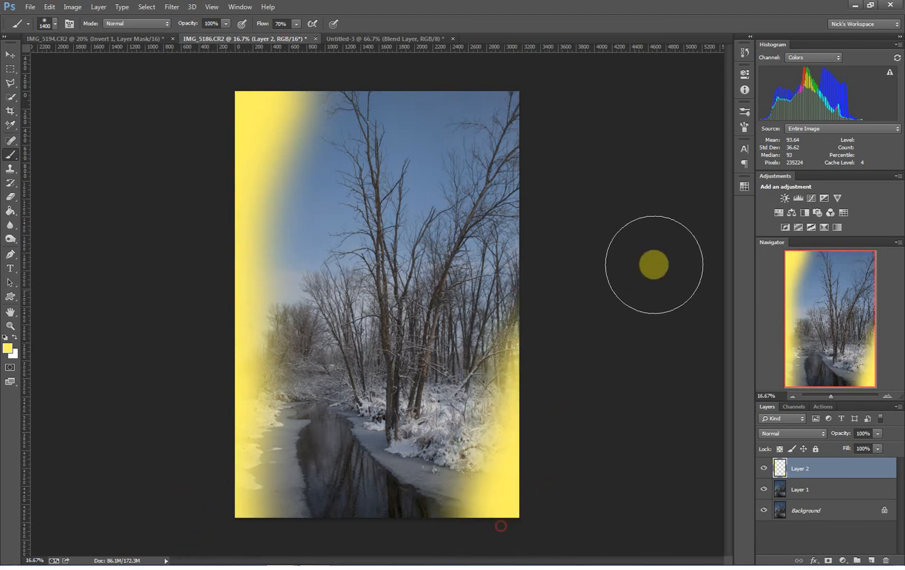
- Brush light orange over the yellow paint in the photo's upper-left, lower-left and lower-right corners on Layer 2
{"action": "left_click", "coordinate": [744, 187]}
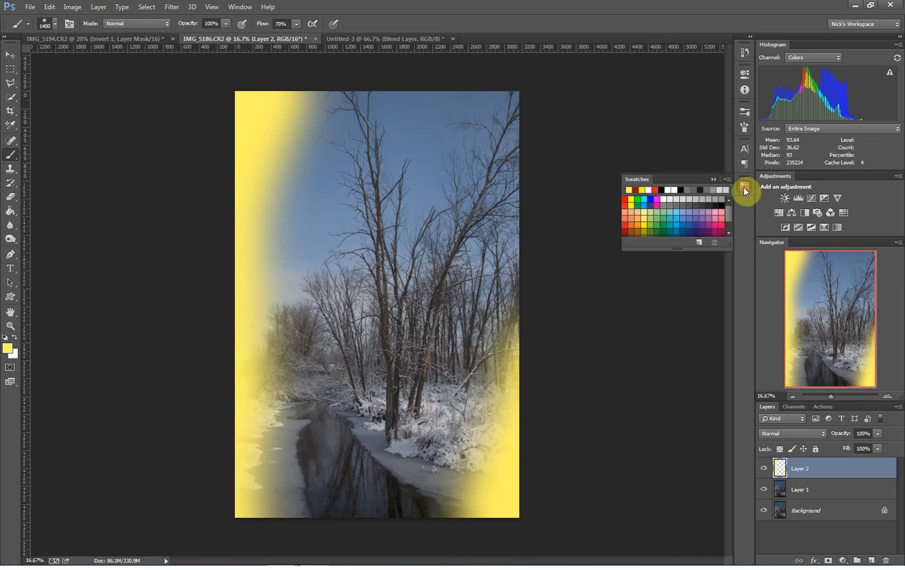
{"action": "left_click", "coordinate": [625, 217]}
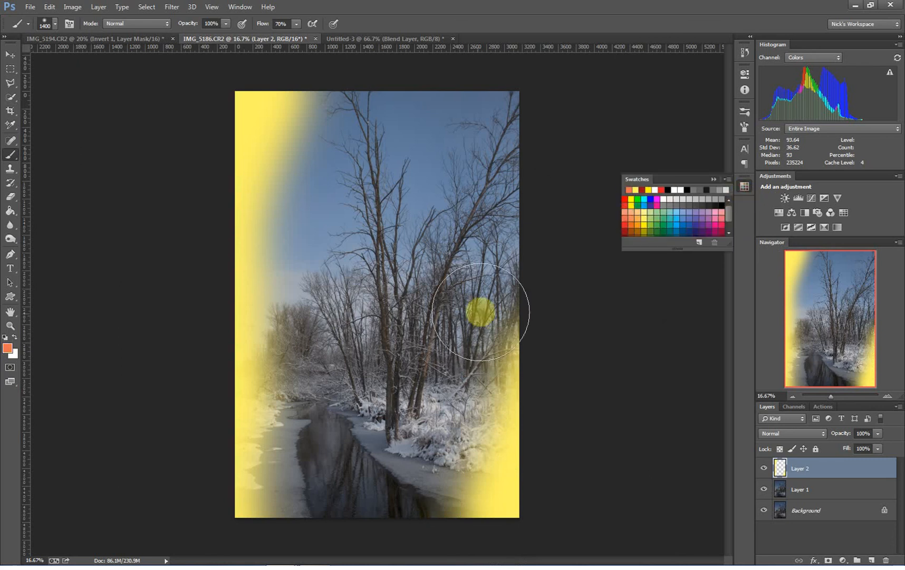
{"action": "mouse_move", "coordinate": [188, 107]}
{"action": "left_mouse_down"}
{"action": "mouse_move", "coordinate": [209, 114]}
{"action": "mouse_move", "coordinate": [192, 157]}
{"action": "left_mouse_up"}
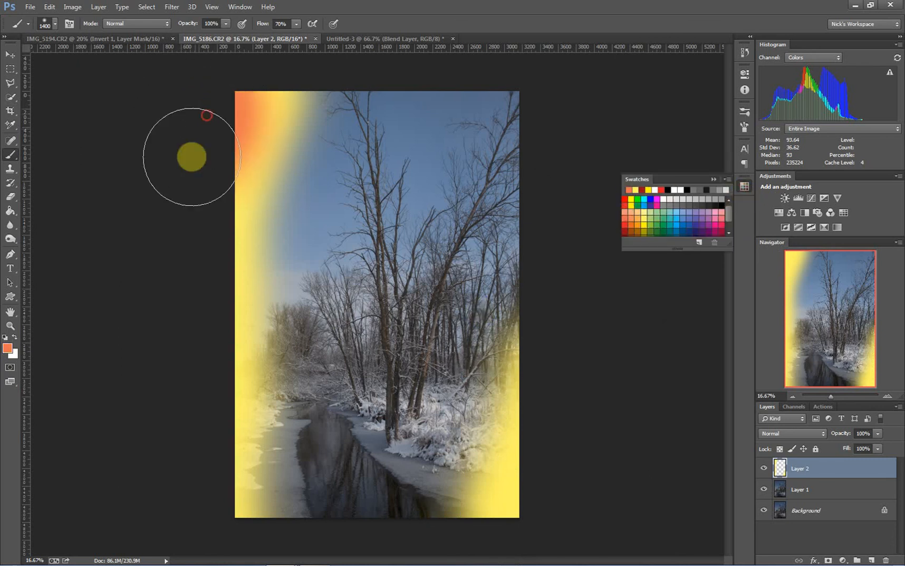
{"action": "left_click_drag", "start_coordinate": [191, 454], "coordinate": [202, 510]}
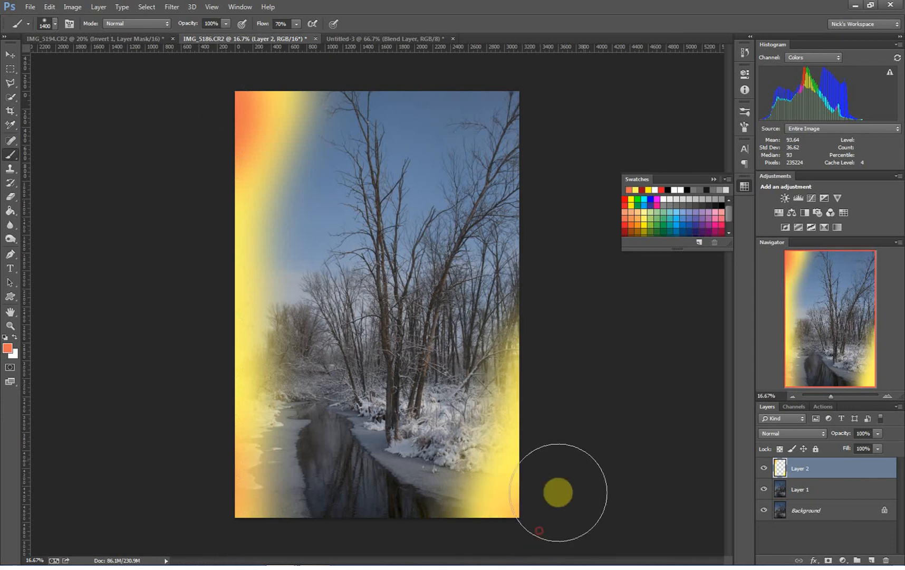
{"action": "left_click_drag", "start_coordinate": [558, 492], "coordinate": [550, 477]}
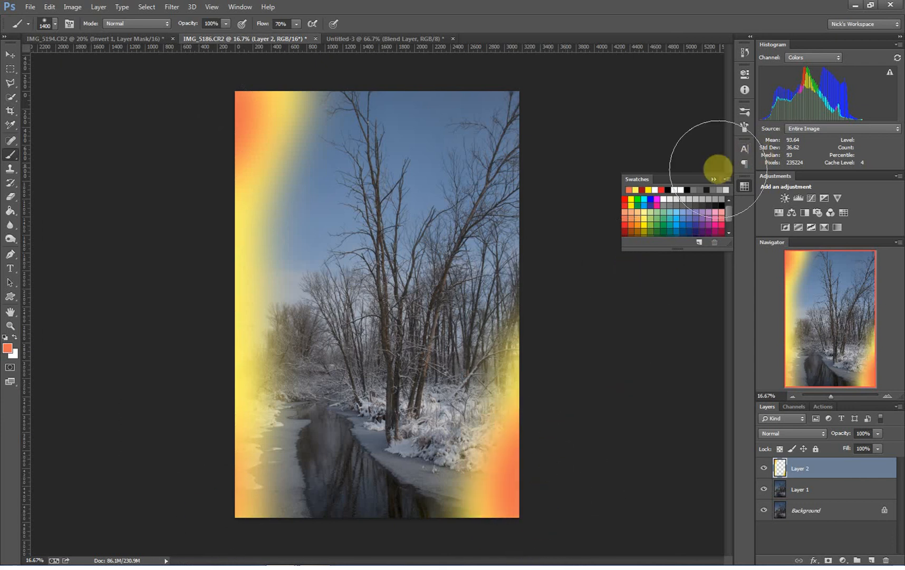
{"action": "left_click", "coordinate": [713, 179]}
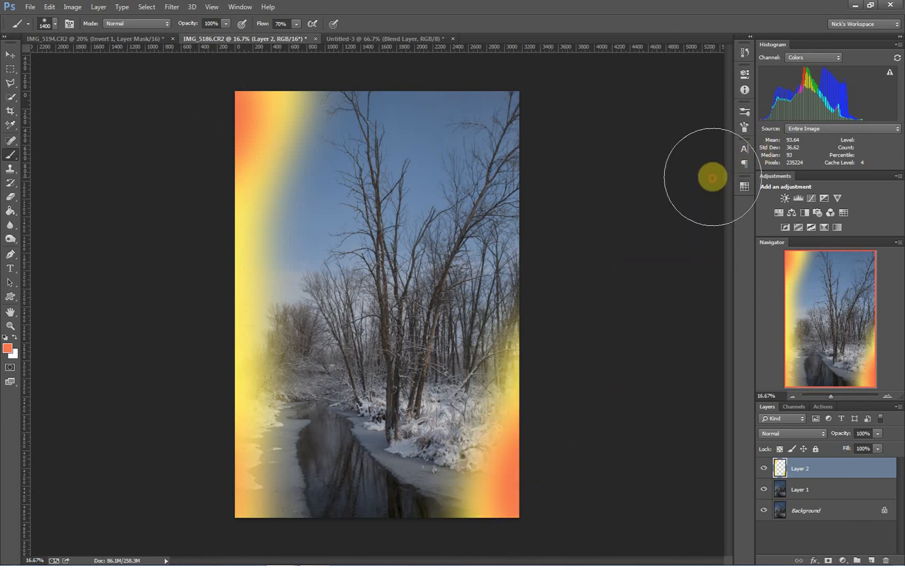
- Set the painted Layer 2 to Screen blending and lower its opacity to 70%
{"action": "left_click", "coordinate": [789, 433]}
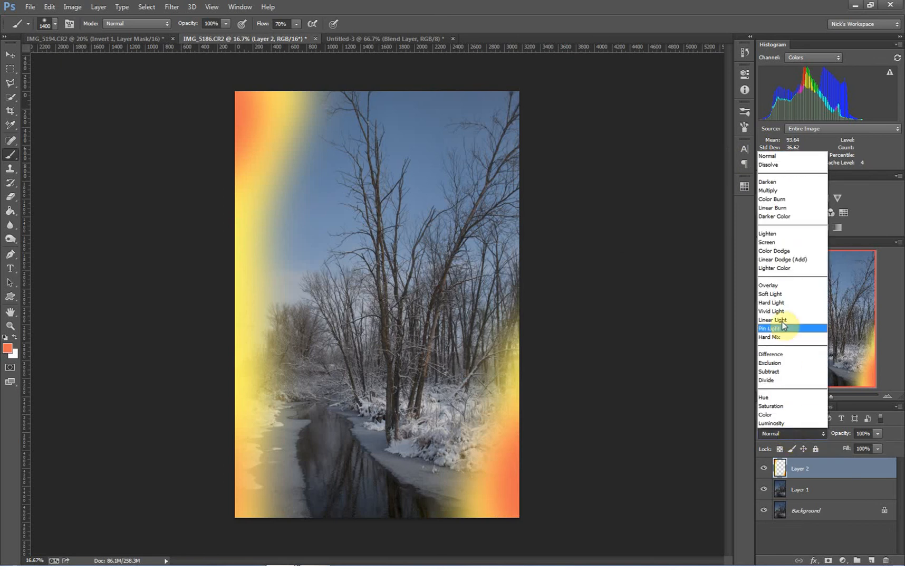
{"action": "left_click", "coordinate": [774, 242]}
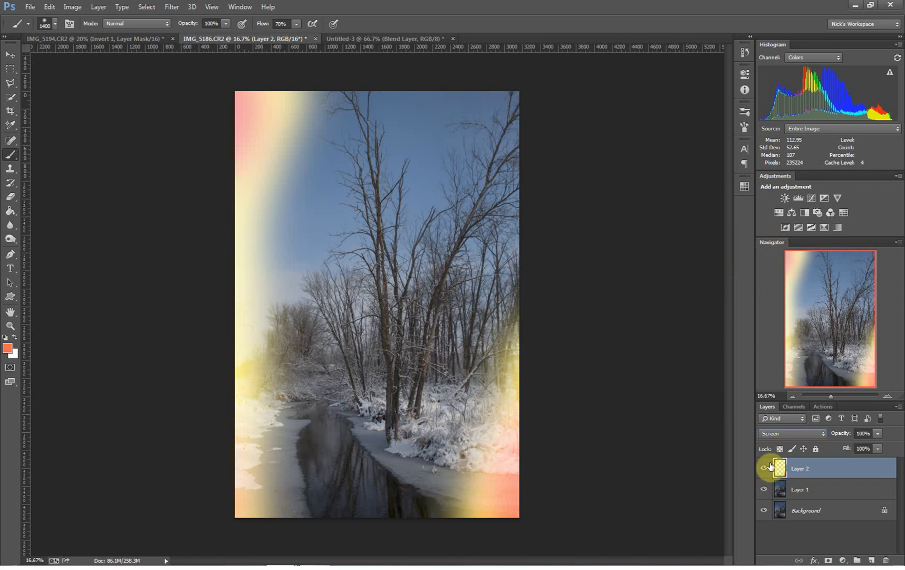
{"action": "left_click_drag", "start_coordinate": [839, 436], "coordinate": [845, 434]}
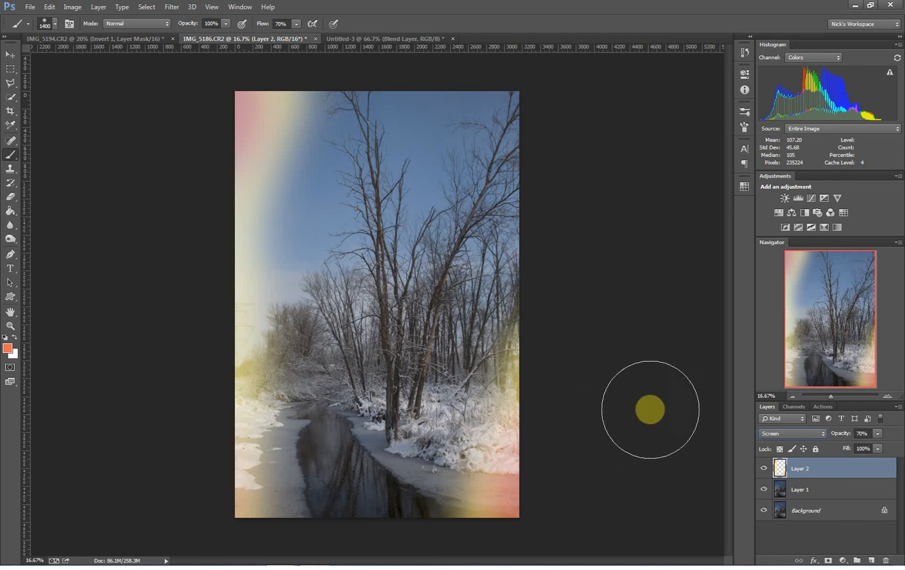
- Open the blending mode choices for the painted Layer 2
{"action": "left_click", "coordinate": [802, 433]}
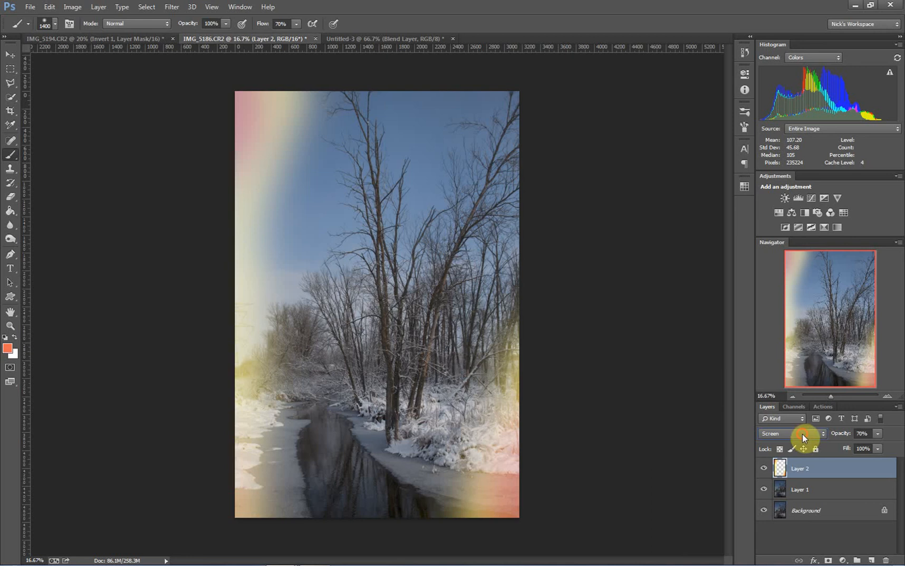